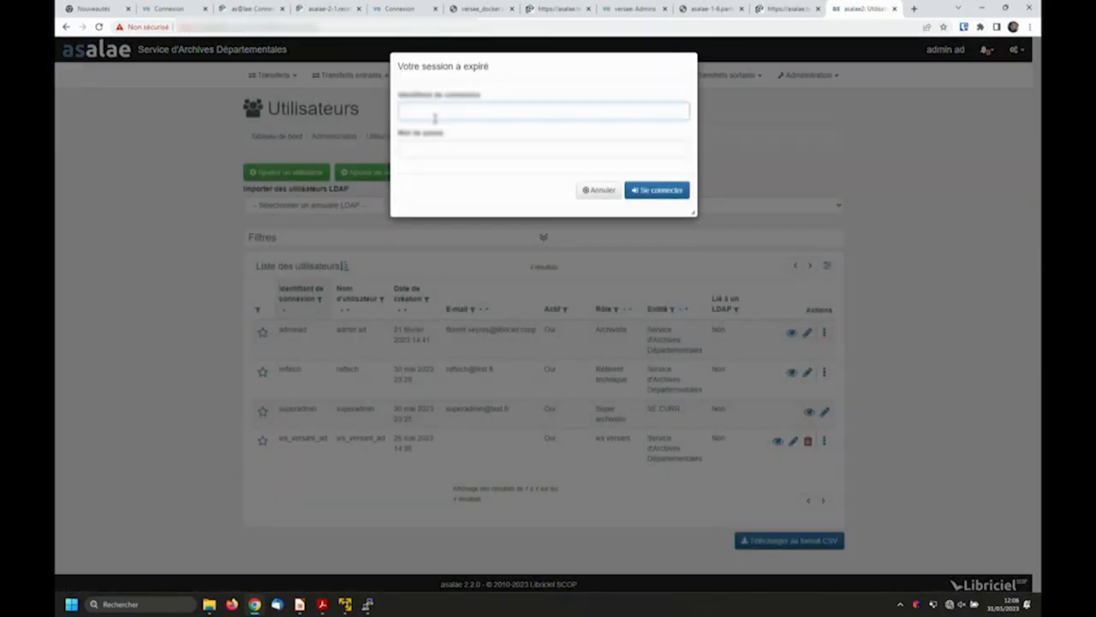
- Sign back in to the expired session by entering the login identifier and the account password
left_click(435, 111)
left_click(428, 137)
left_click(433, 150)
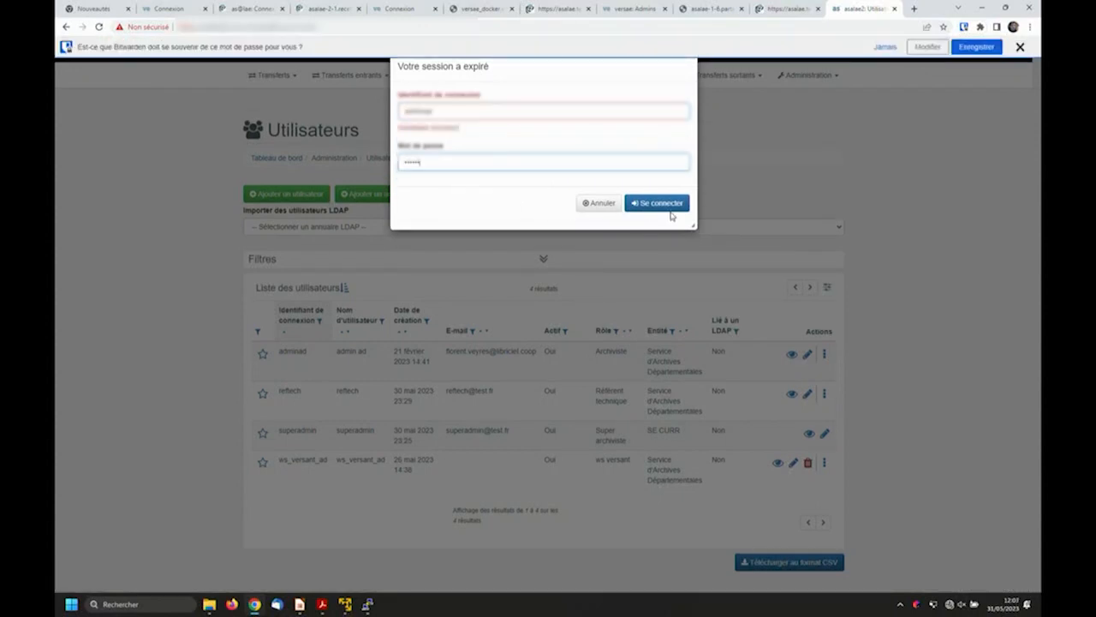
left_click(661, 204)
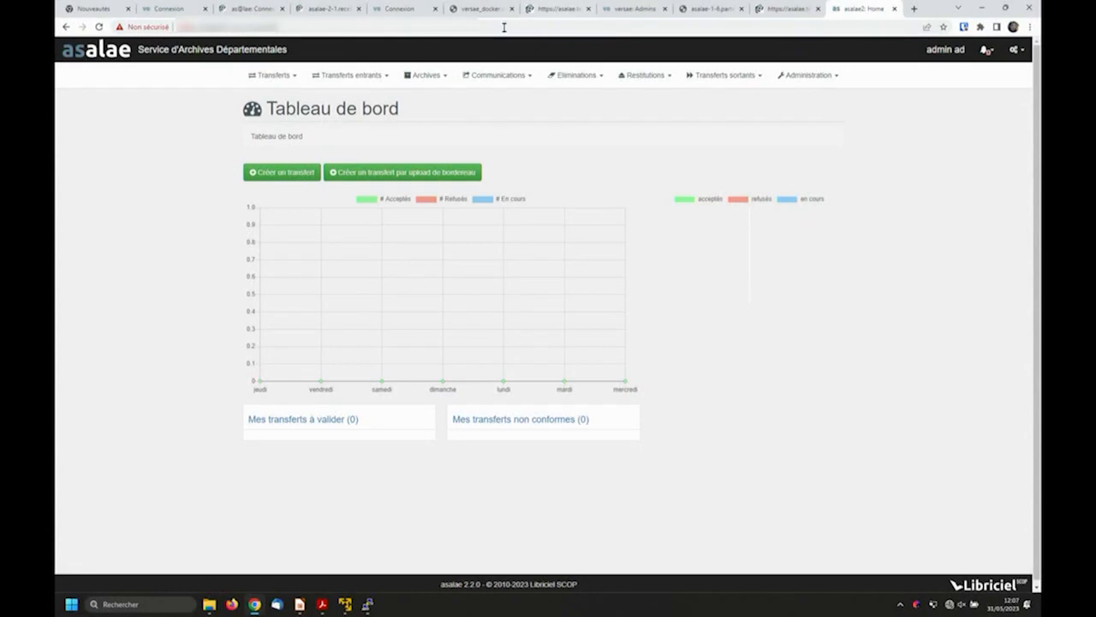
- Open the list of all incoming transfers and enlarge the page display
left_click(370, 77)
left_click(350, 185)
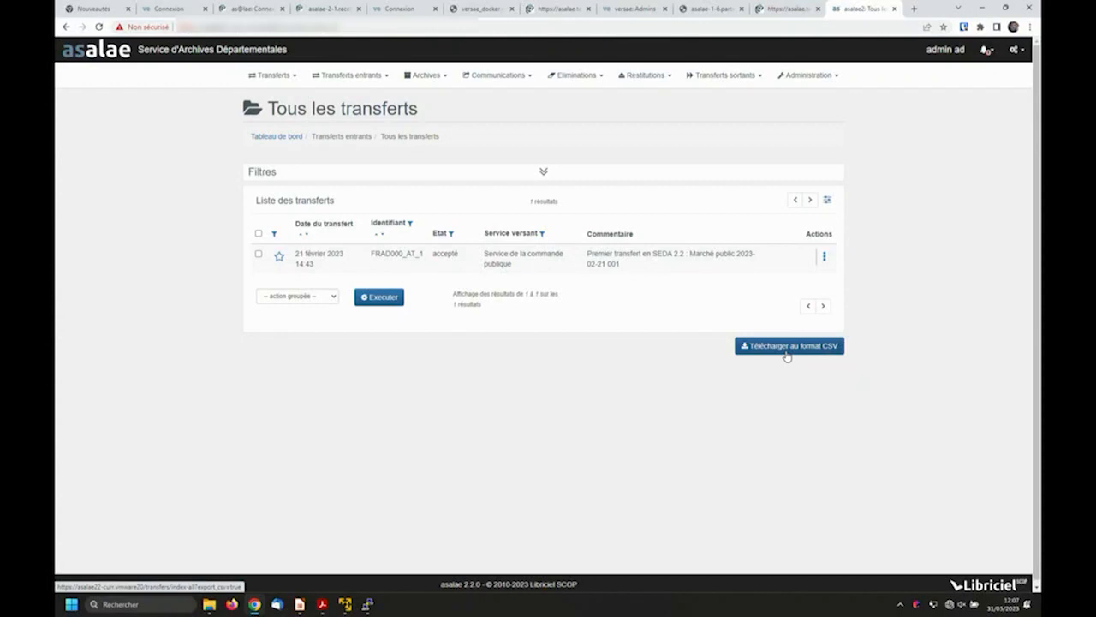
key("ctrl+plus")
key("ctrl+plus")
key("ctrl+plus")
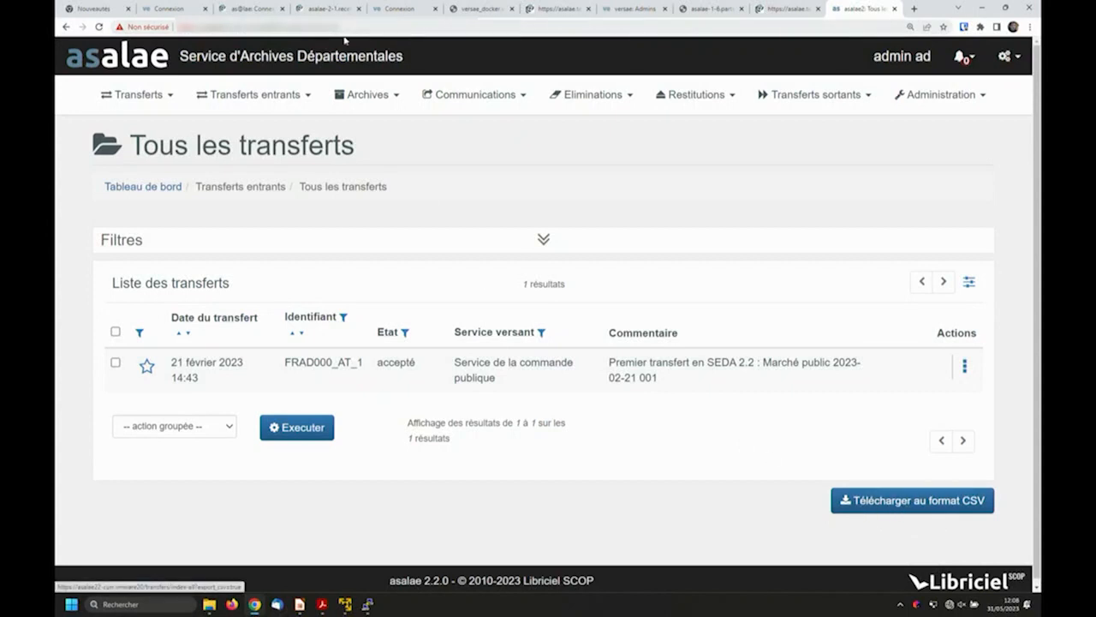
- Open the register of entries (Registre des entrées) and download it in EAD 2002 format
left_click(368, 94)
left_click(374, 202)
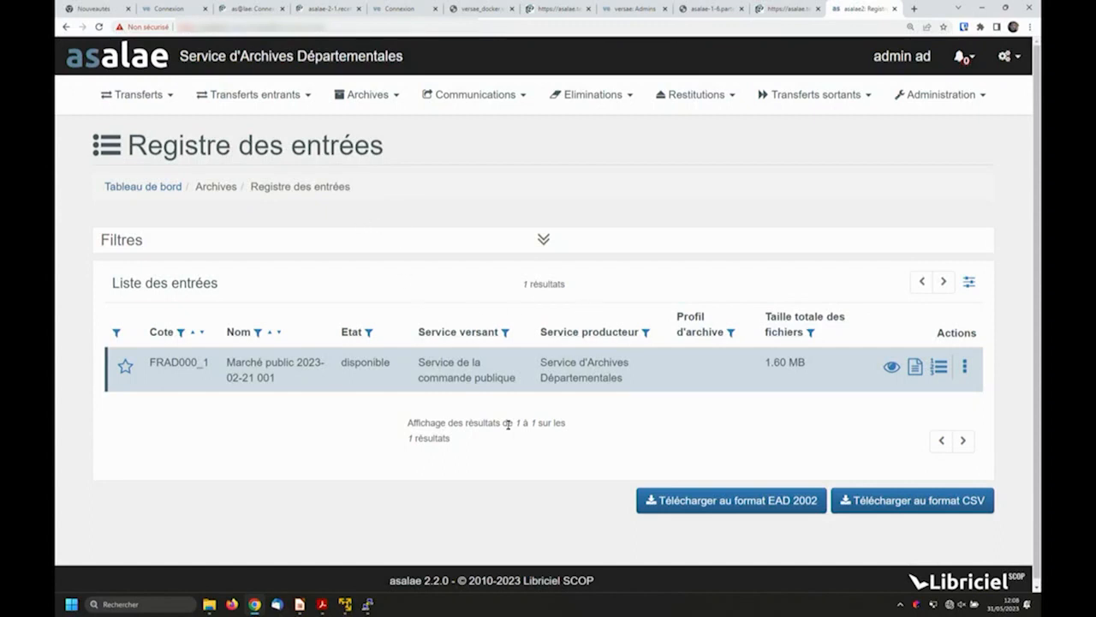
left_click(737, 505)
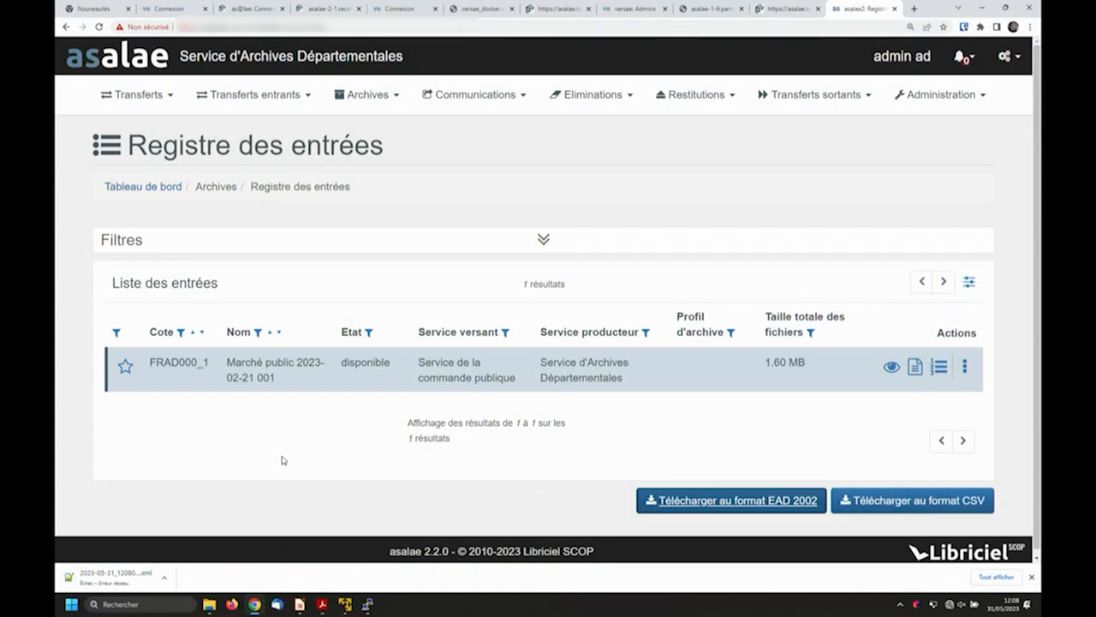
- Check the filter area of the entries register, collapse it again and reload the register
left_click(150, 241)
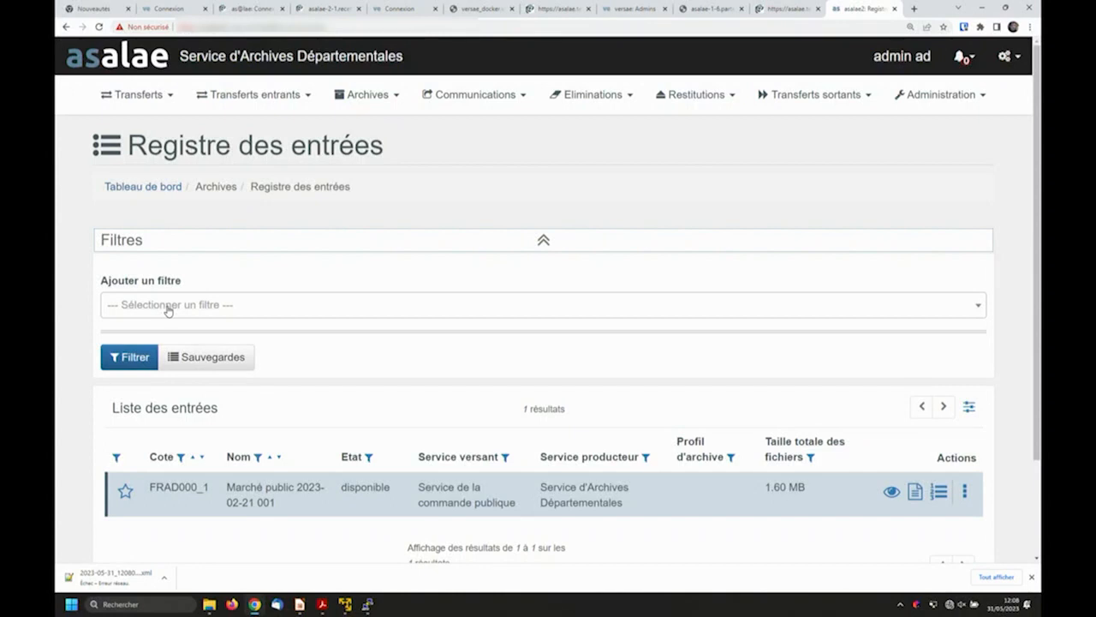
left_click(543, 240)
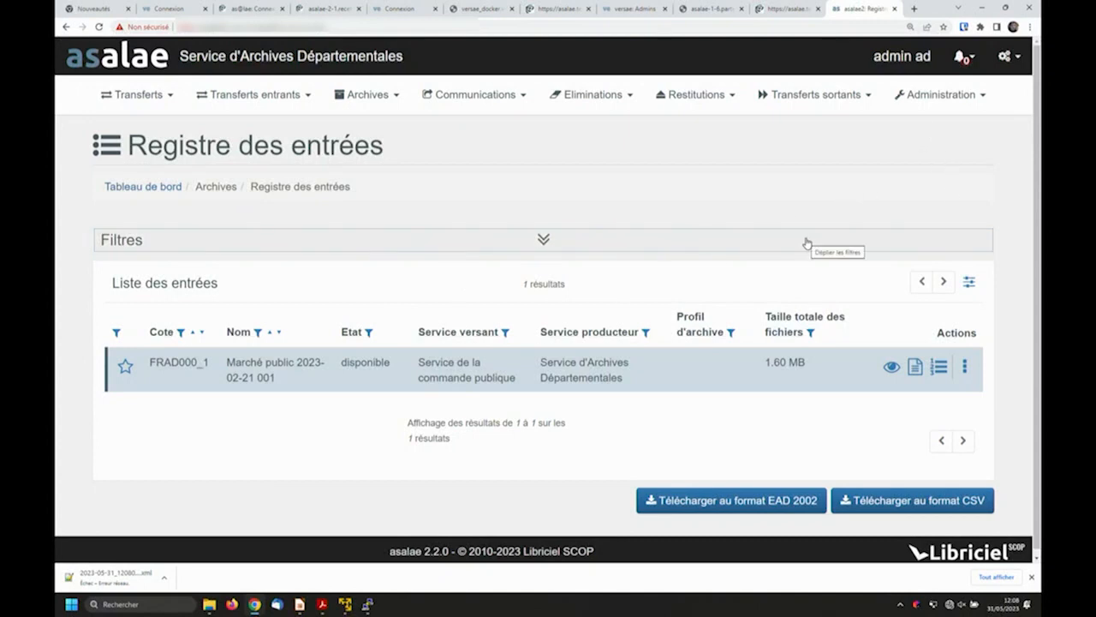
left_click(364, 95)
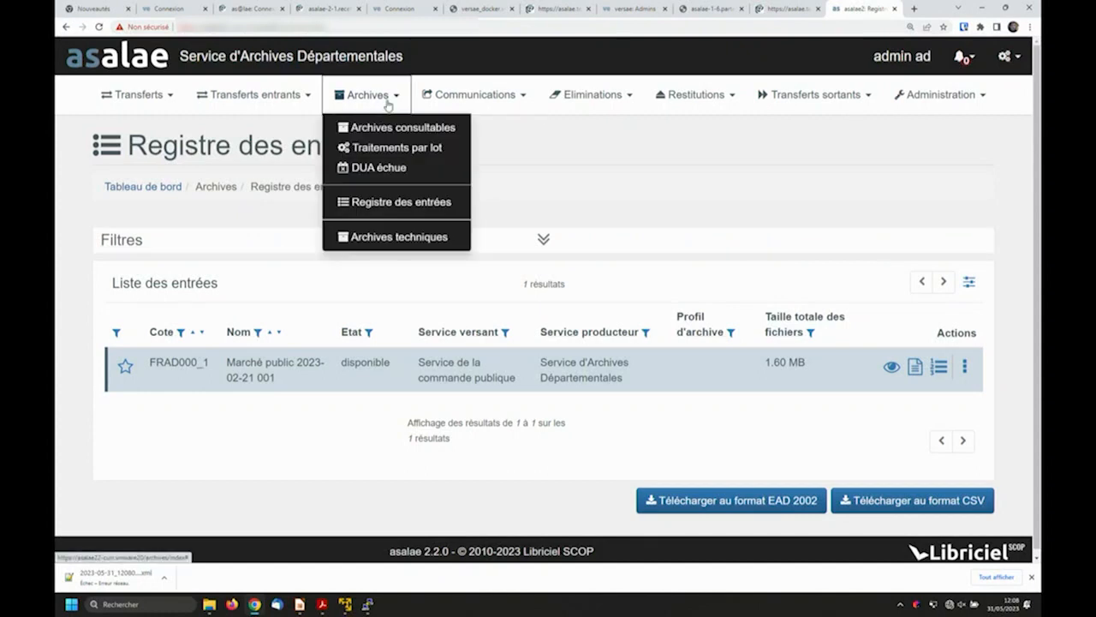
left_click(351, 202)
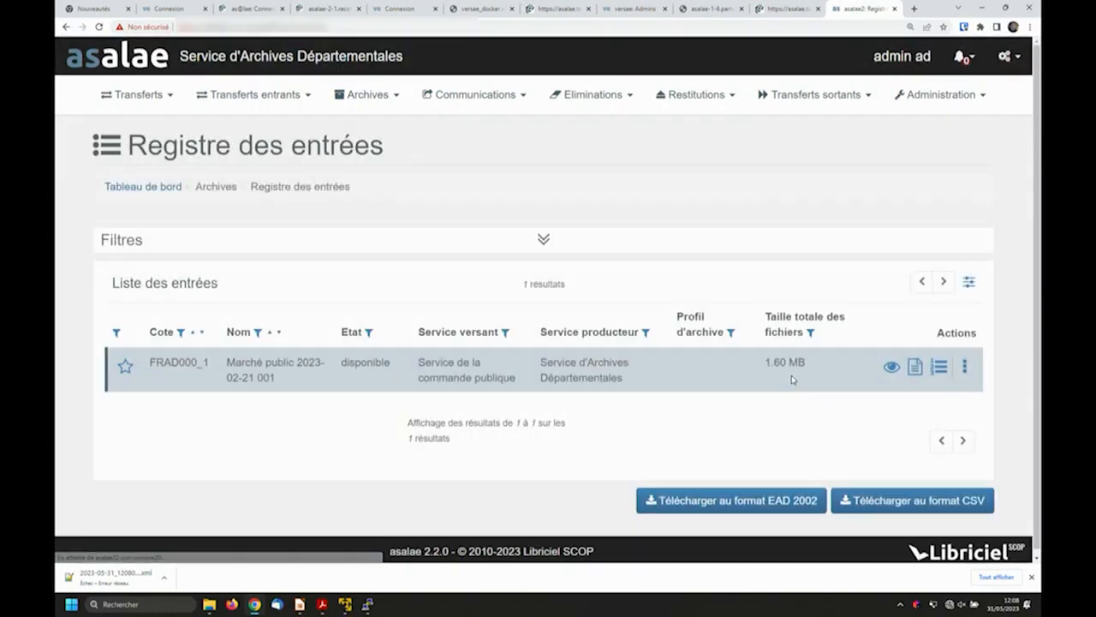
- View the details of archive FRAD000_1, including its communicability rules and archive files, and return to the register
left_click(891, 366)
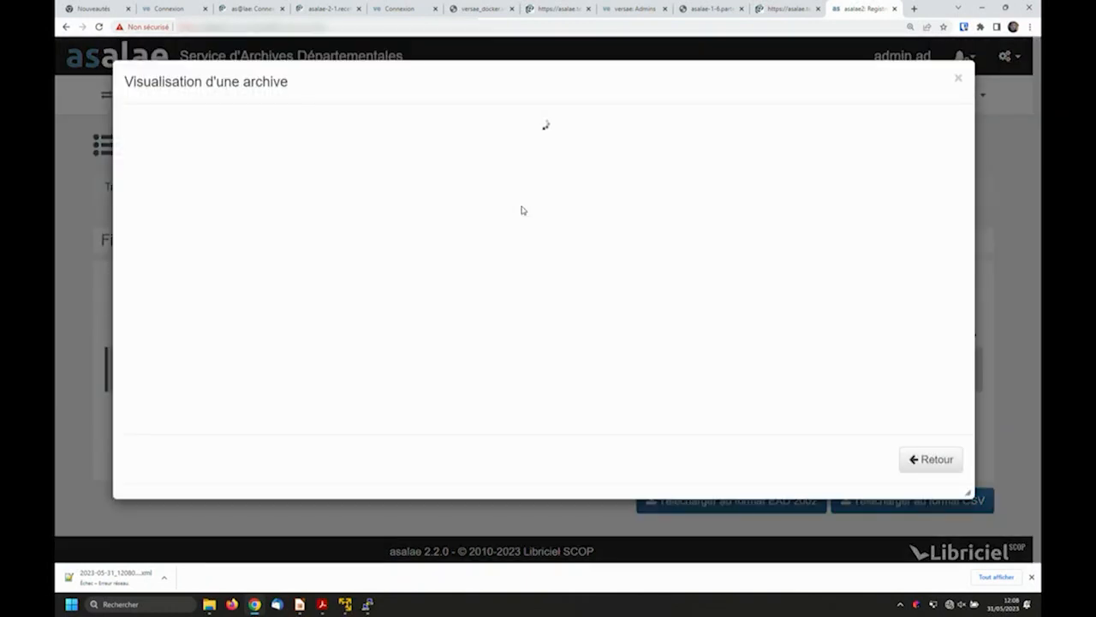
scroll(472, 236, "down", 5)
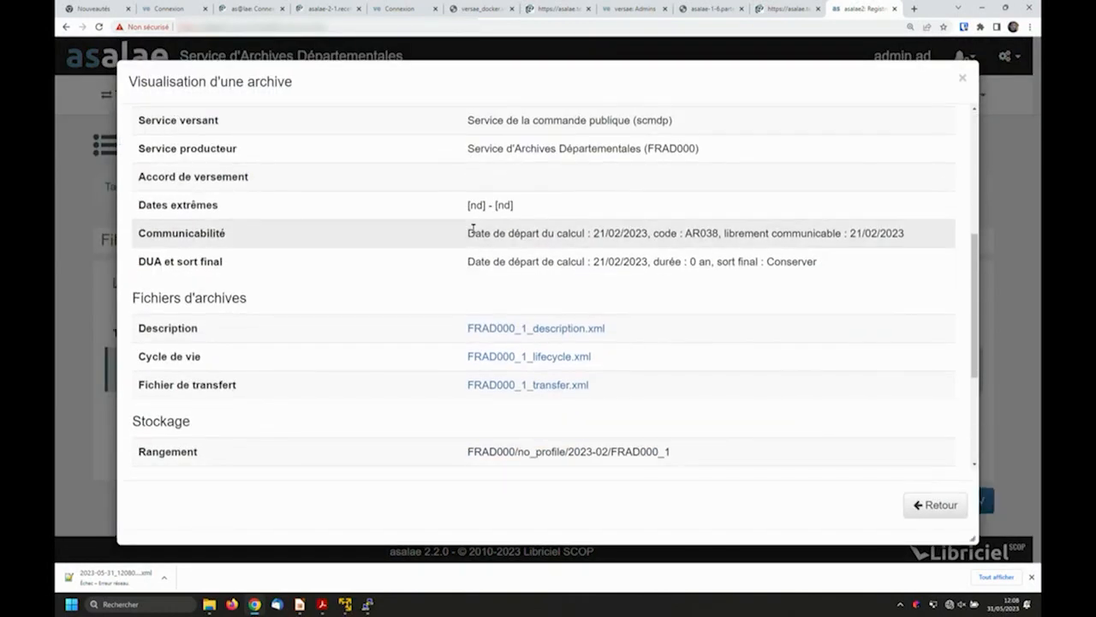
left_click(935, 505)
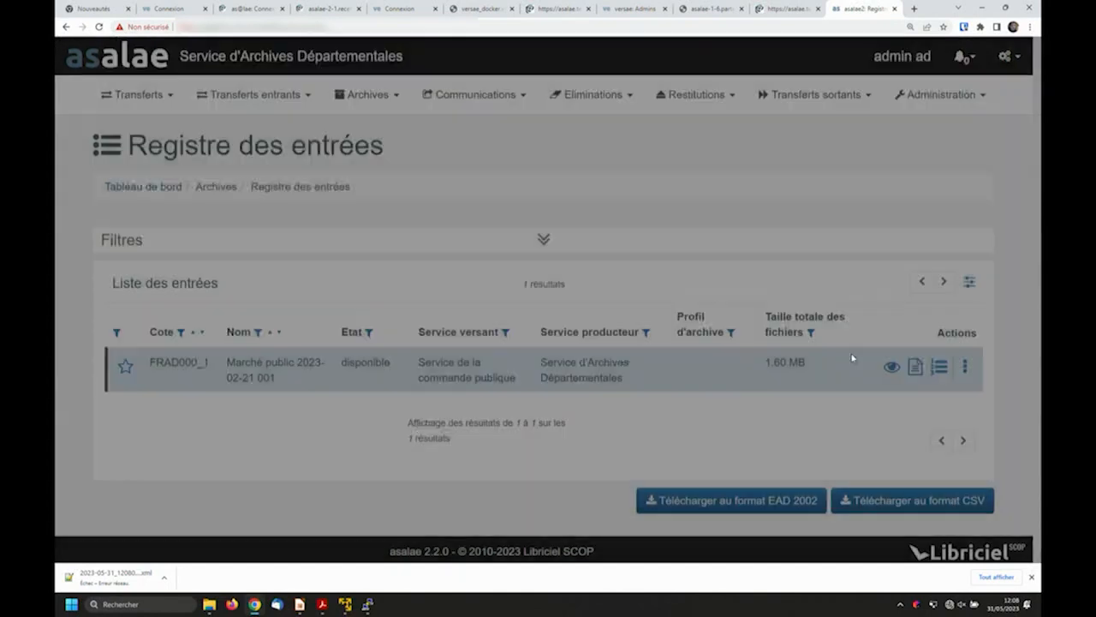
- Download the archiving certificate (Attestation d'archivage) of archive FRAD000_1 and open the PDF at 150% zoom
left_click(964, 366)
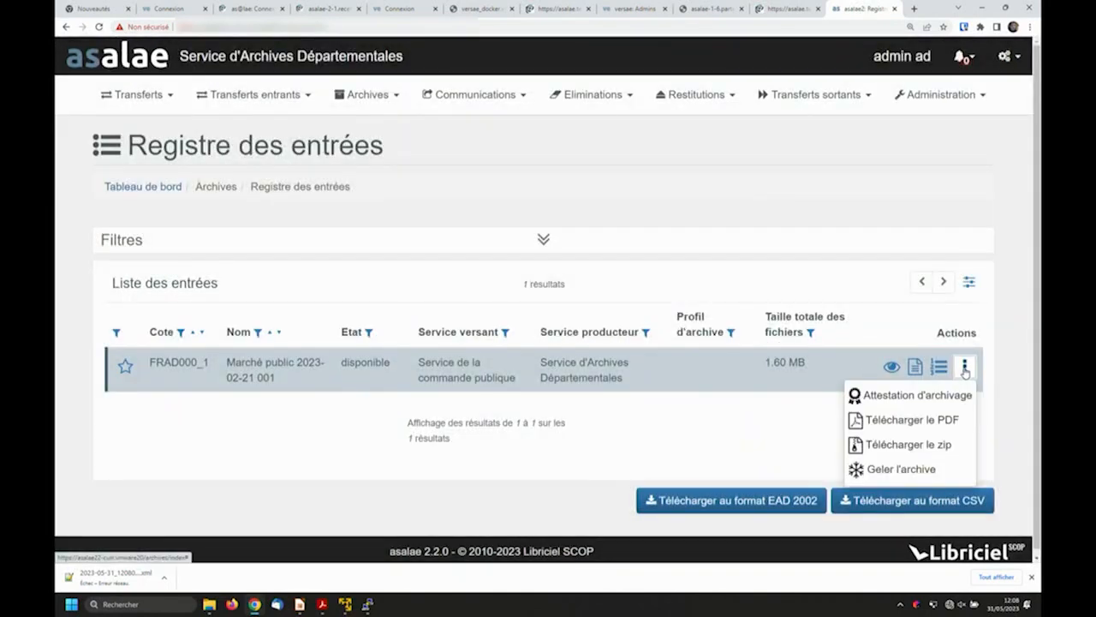
left_click(896, 395)
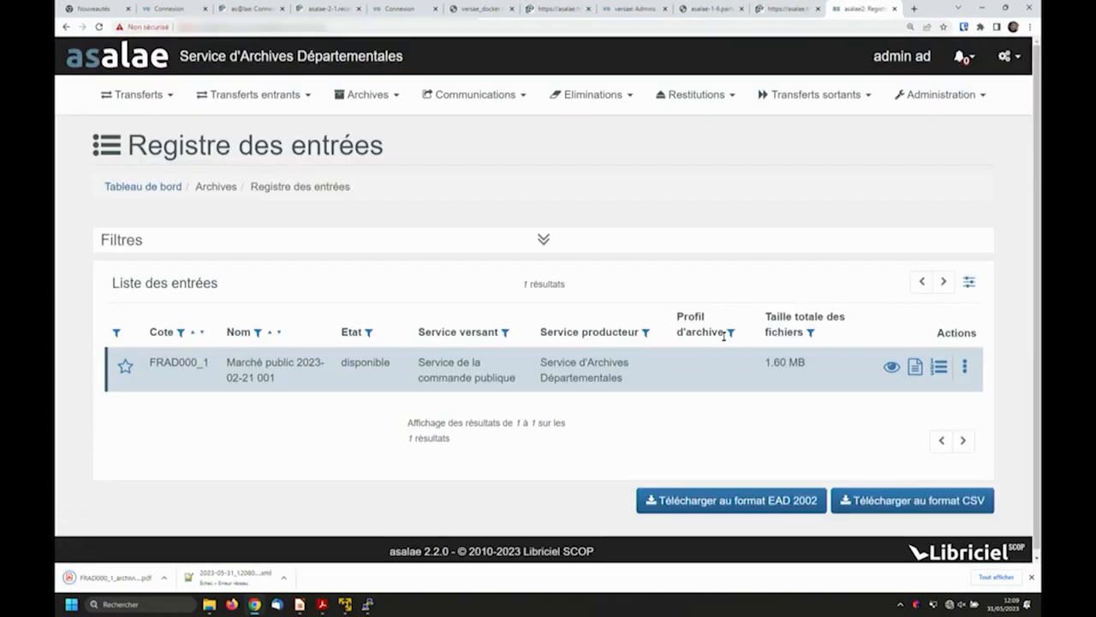
left_click(139, 582)
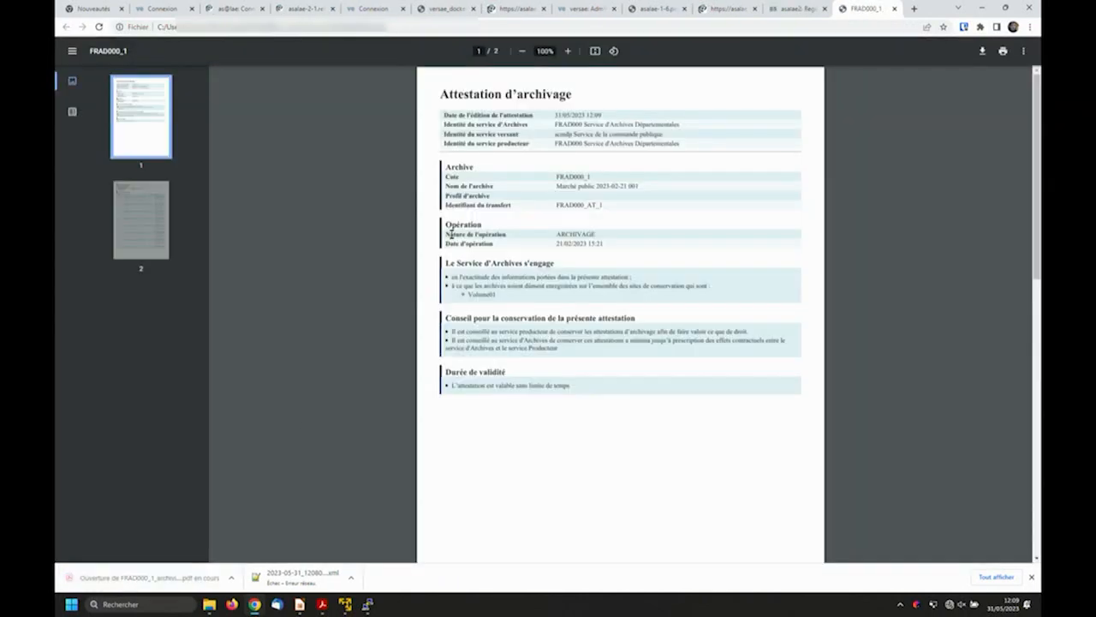
left_click(568, 51)
left_click(568, 52)
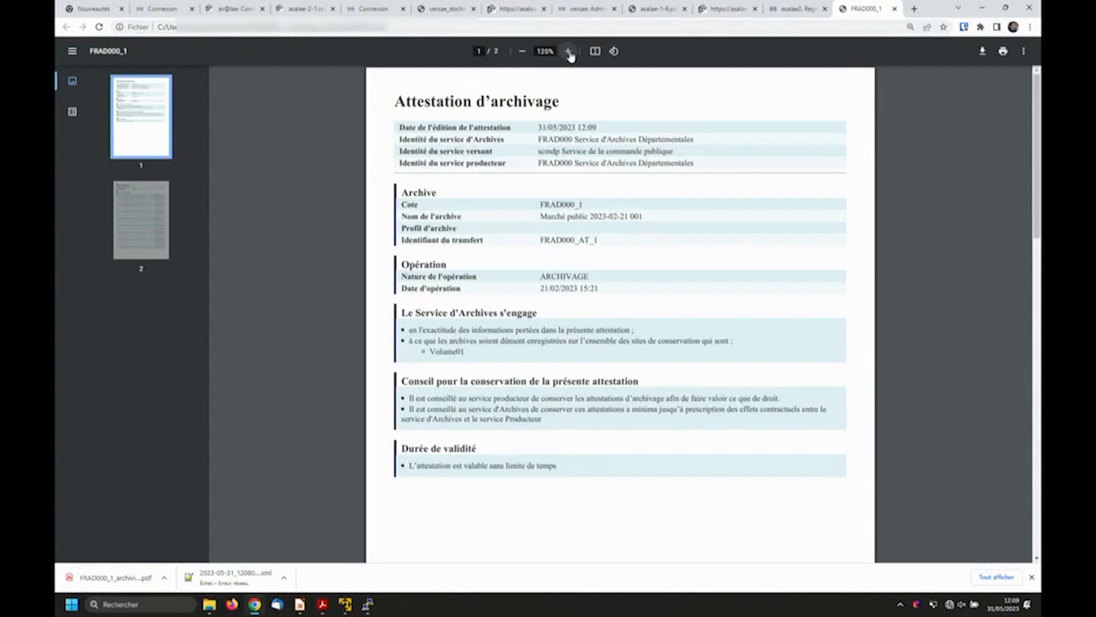
left_click(568, 52)
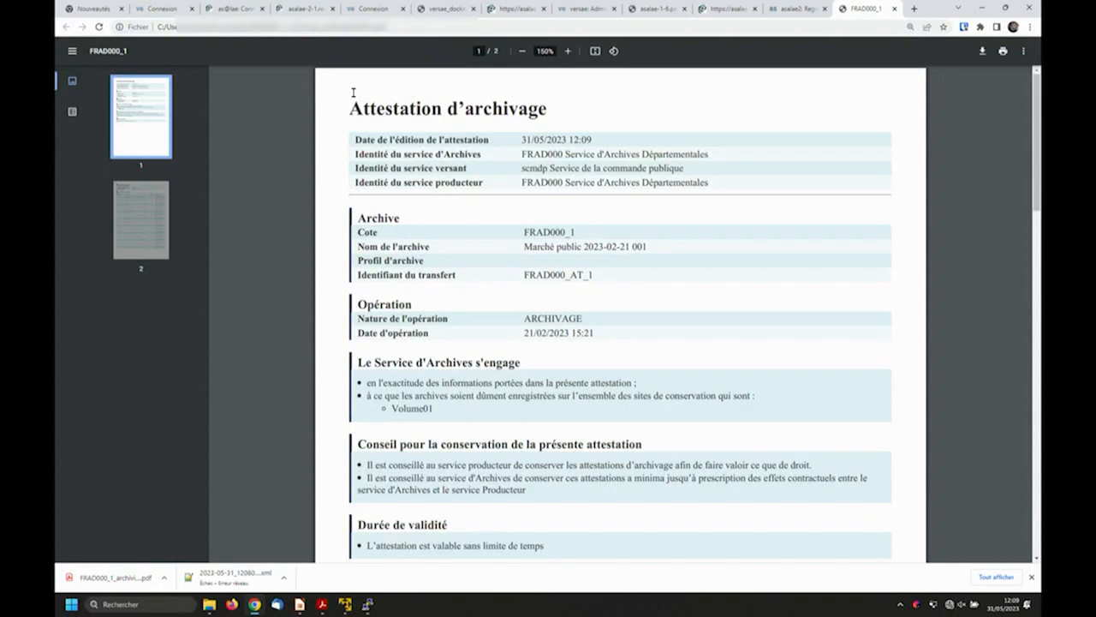
- Read the certificate's sections on the archive service's commitments and the advice for preserving the certificate
scroll(413, 351, "down", 1)
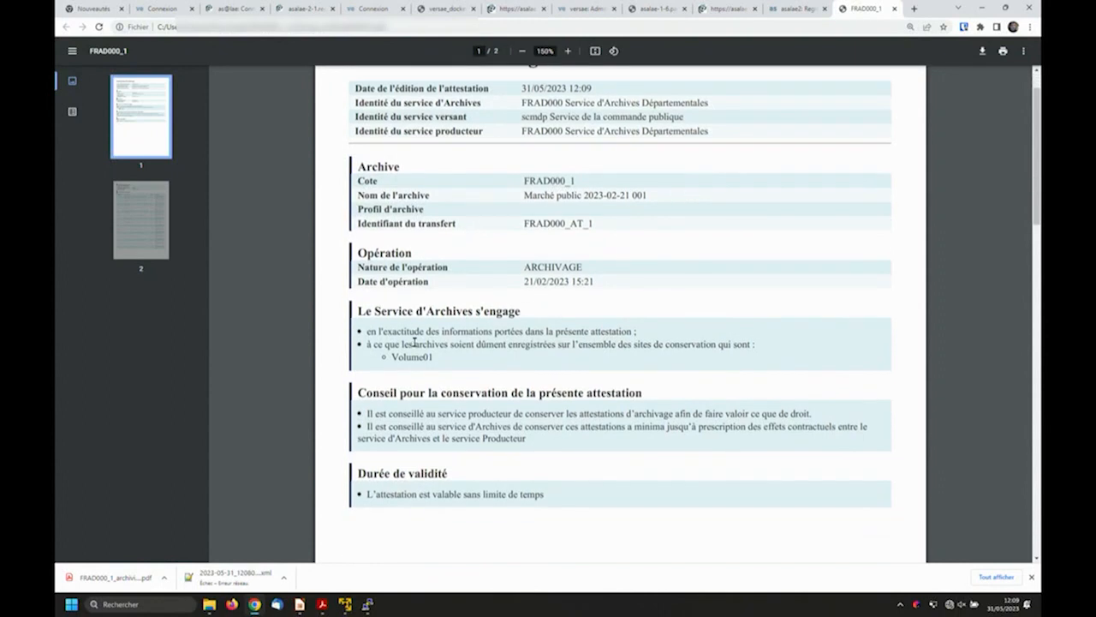
scroll(414, 341, "down", 3)
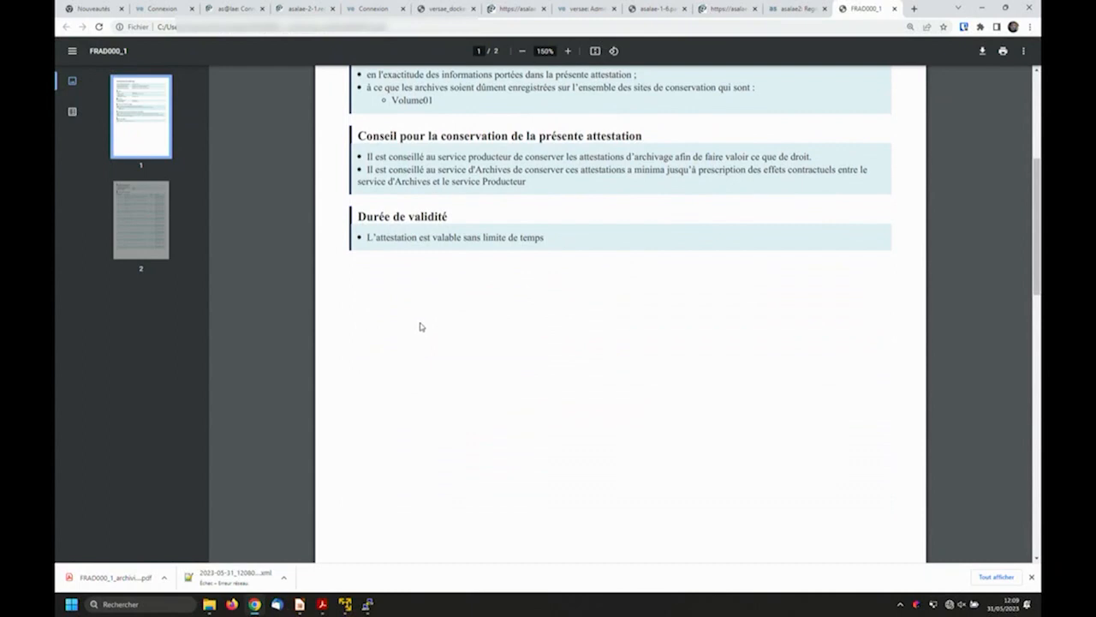
scroll(420, 326, "up", 3)
left_click_drag(375, 310, 444, 332)
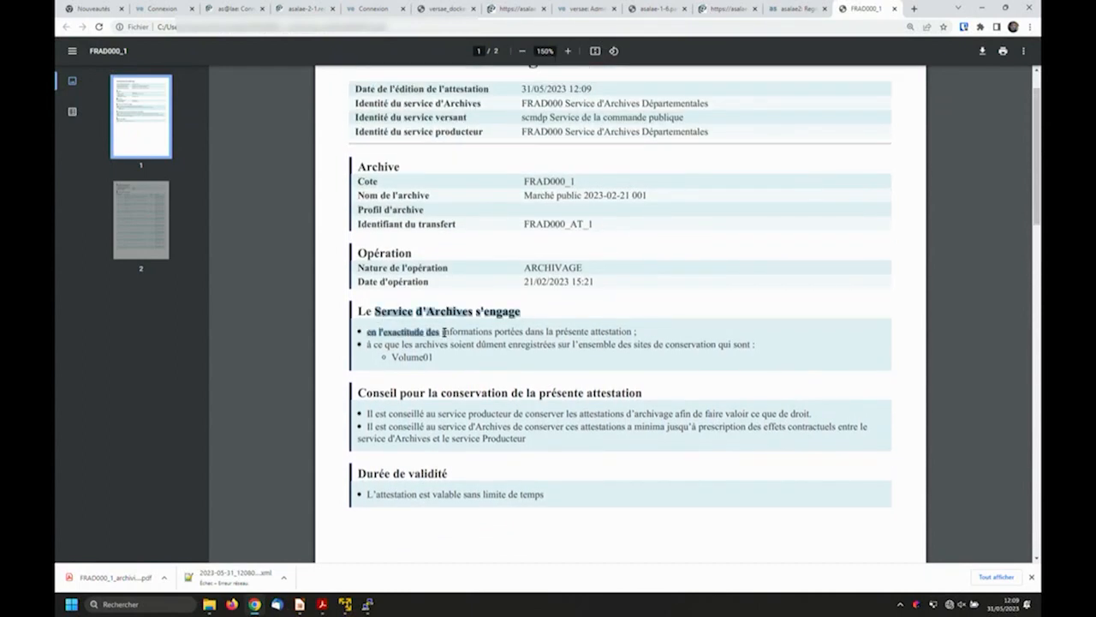
left_click(454, 344)
left_click_drag(376, 310, 442, 344)
left_click(470, 356)
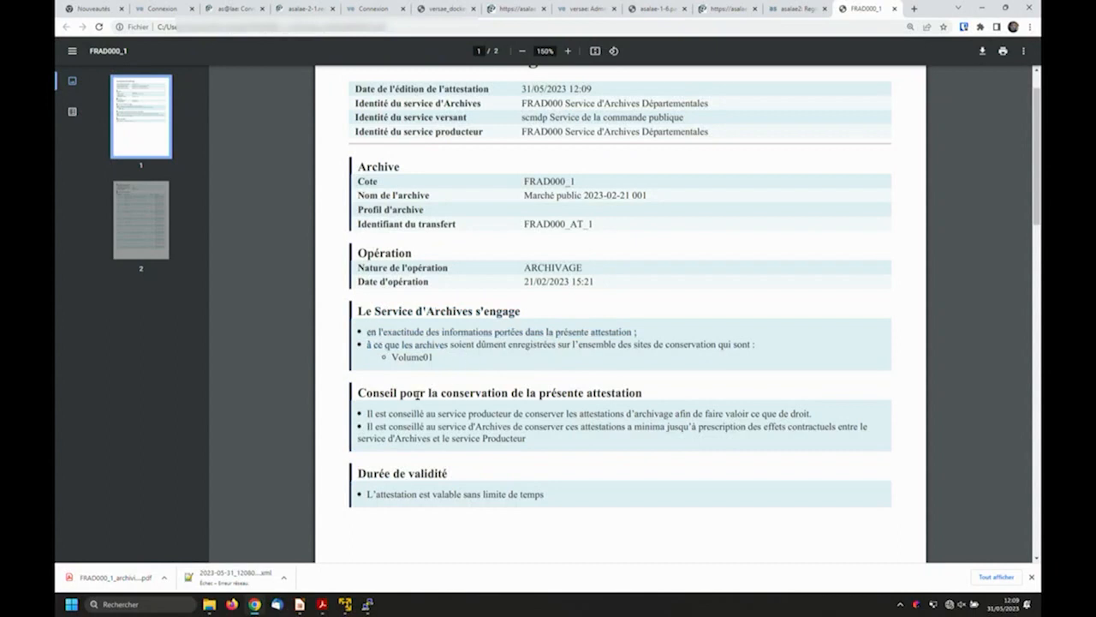
left_click_drag(413, 394, 511, 439)
left_click(505, 437)
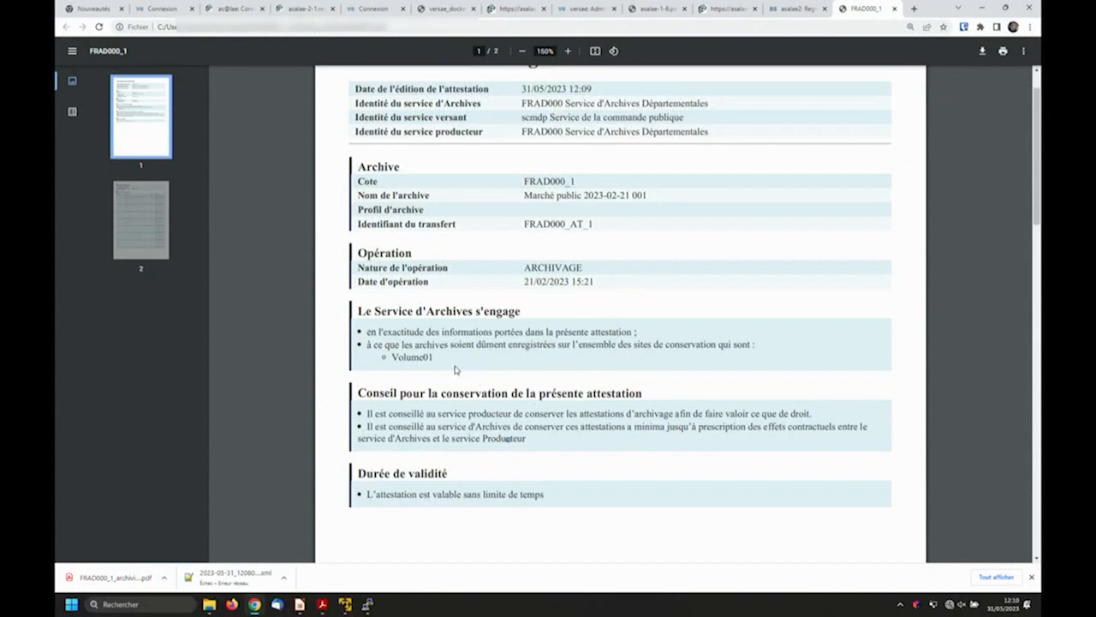
- Examine the certificate's validity section and the second page's digital object list, including file names, hash algorithm and fingerprints
scroll(437, 351, "down", 1)
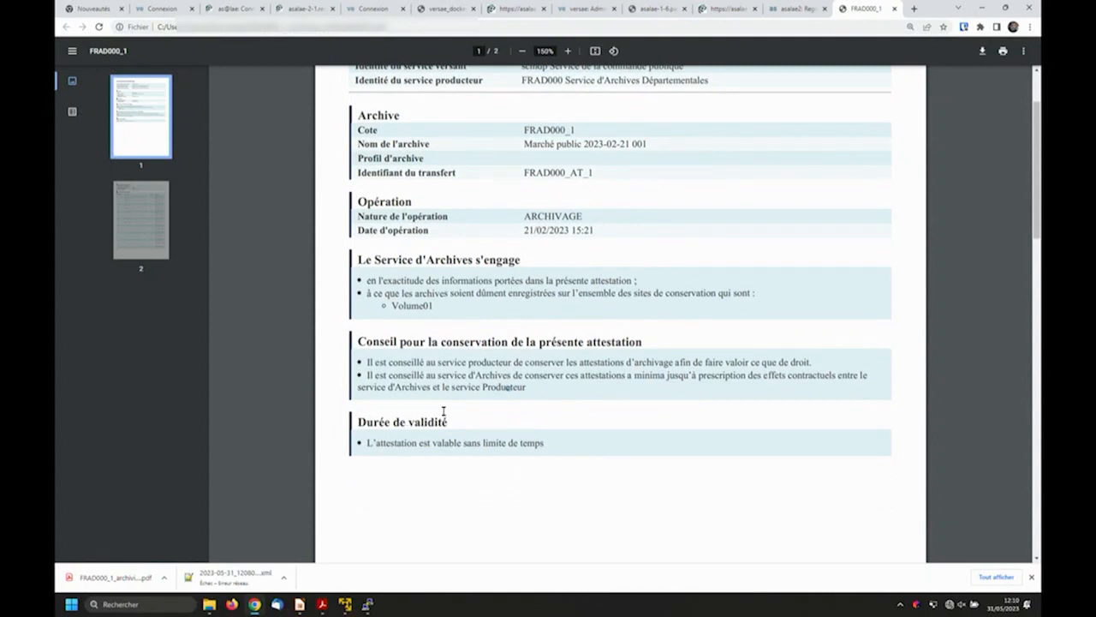
scroll(444, 411, "down", 1)
scroll(441, 391, "down", 10)
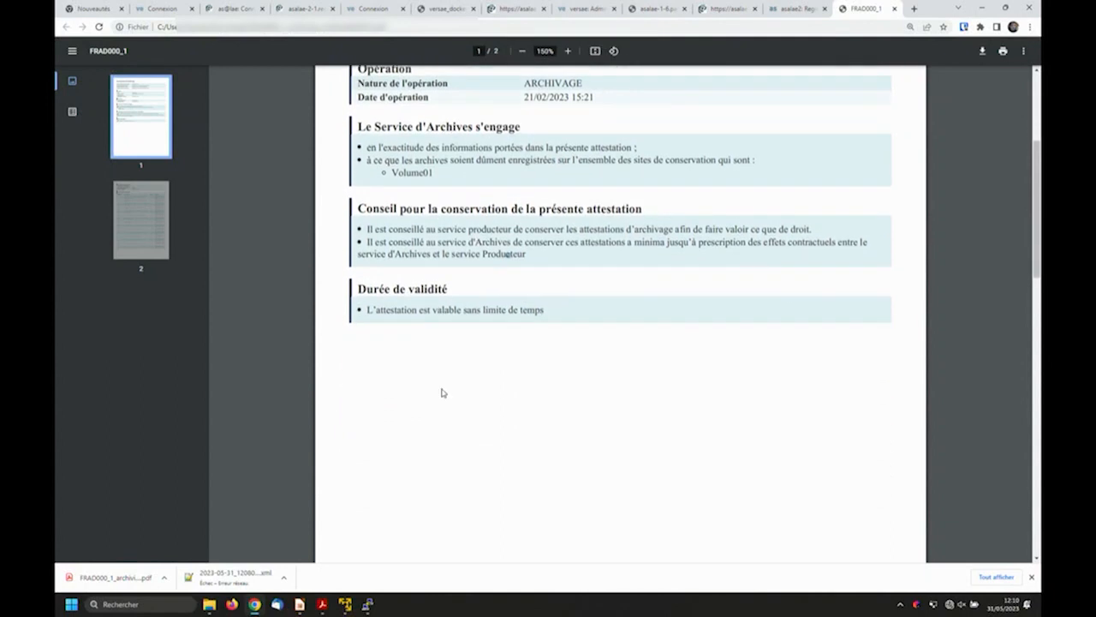
scroll(449, 385, "down", 1)
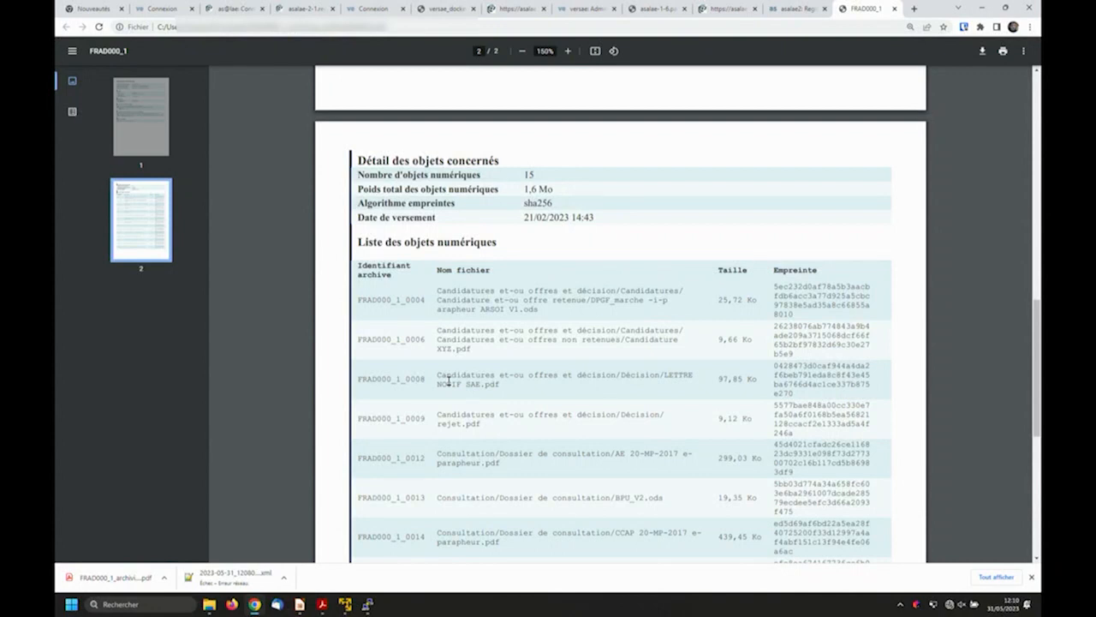
left_click_drag(356, 301, 677, 302)
left_click(417, 304)
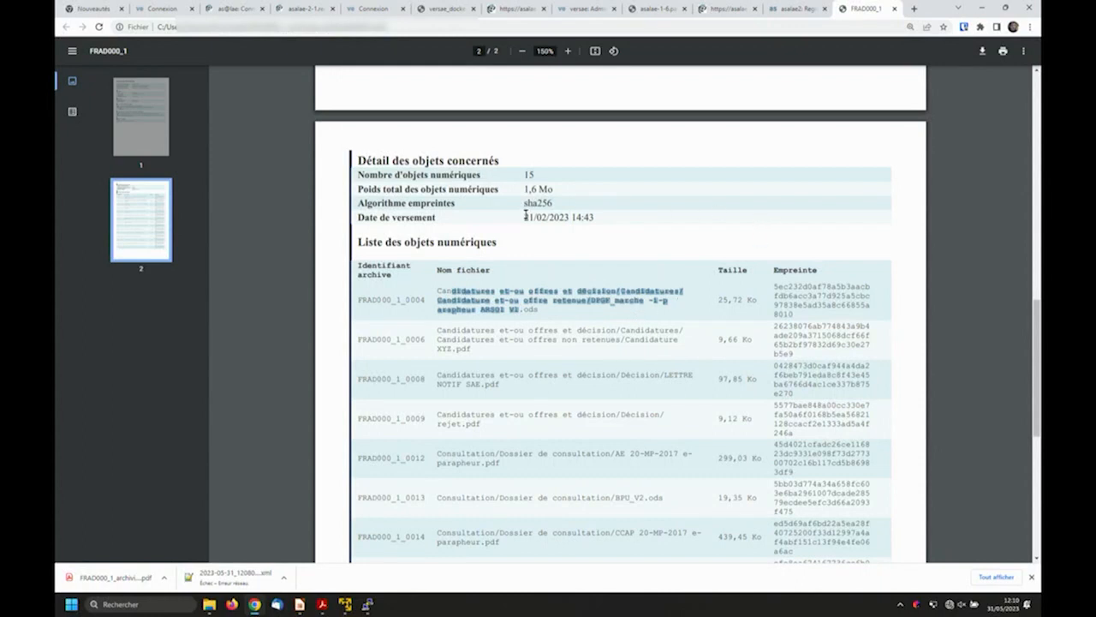
left_click_drag(526, 204, 556, 203)
left_click(585, 206)
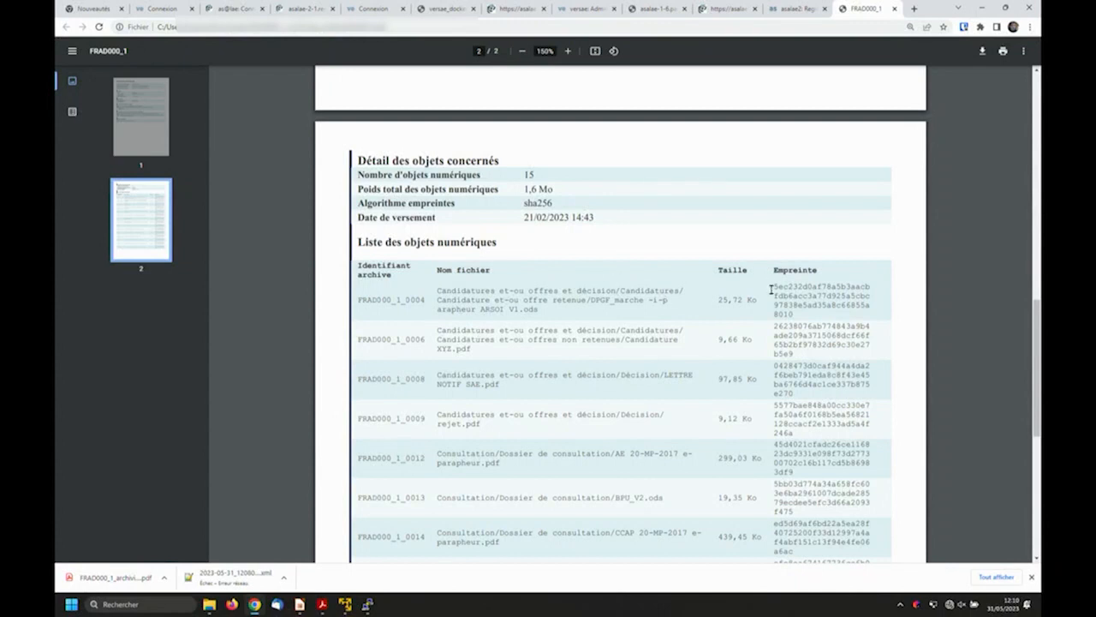
left_click_drag(775, 289, 808, 311)
left_click(809, 313)
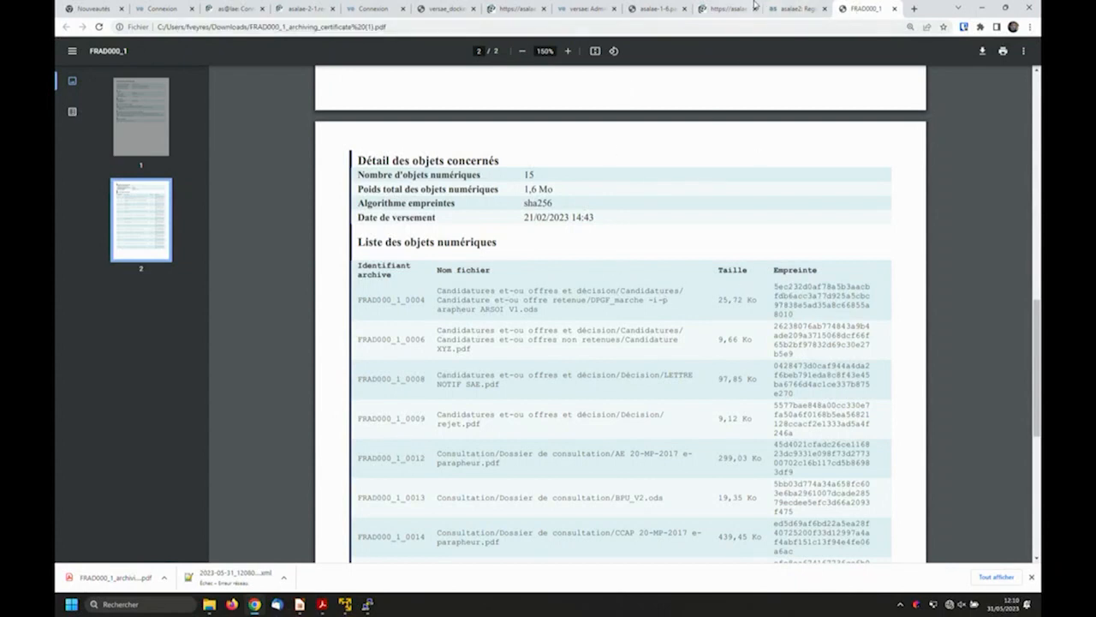
- Return to the asalae entries register and log out of the archive service account
left_click(787, 9)
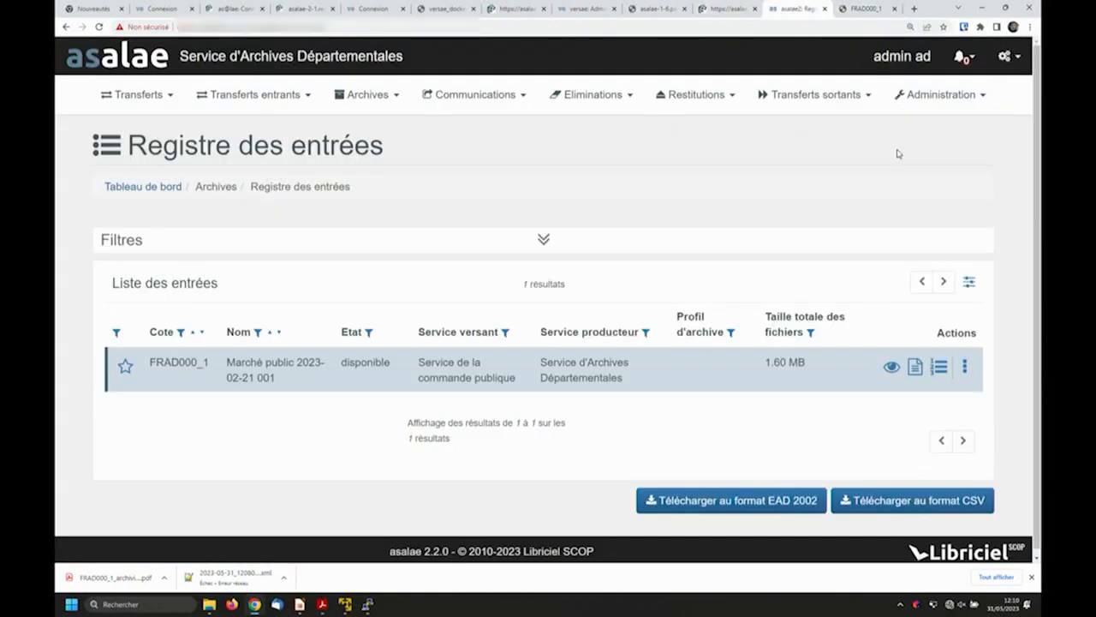
left_click(1006, 68)
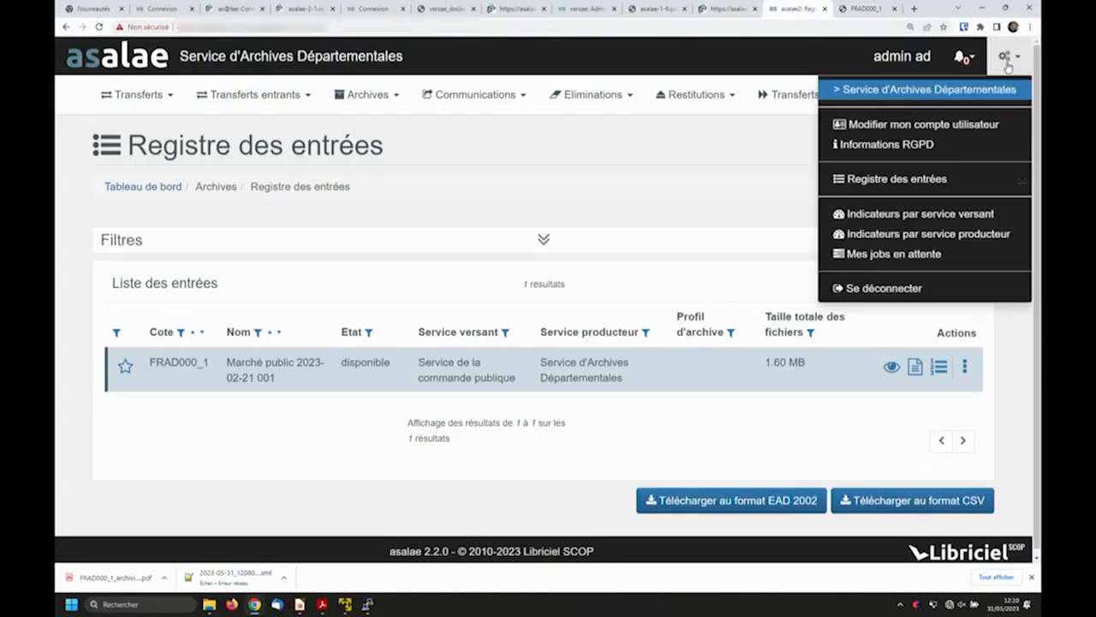
left_click(885, 289)
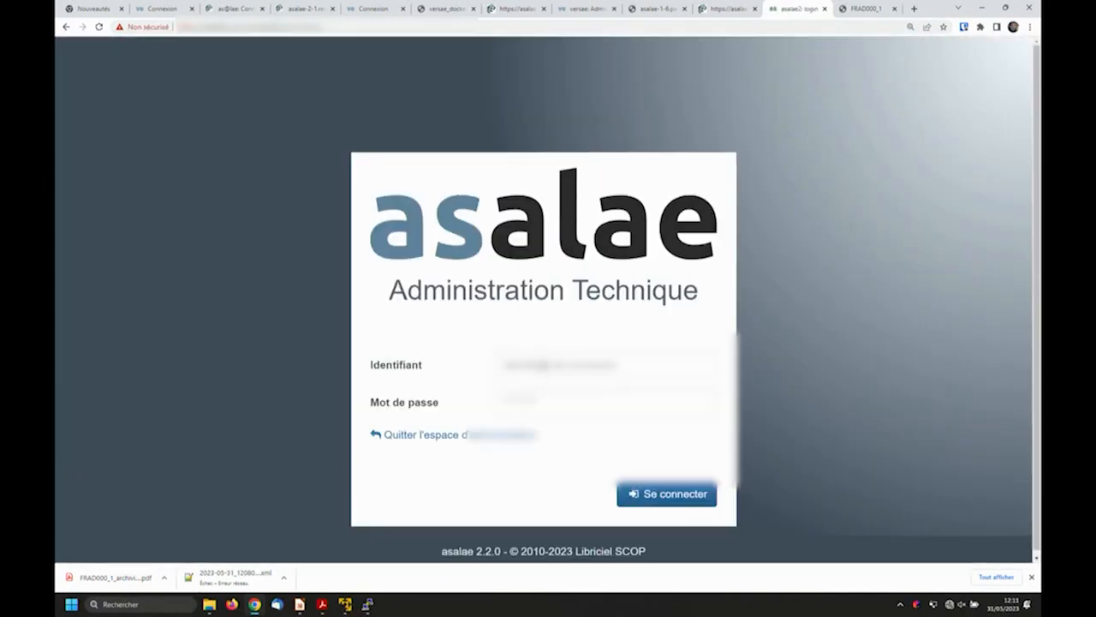
- Sign in to the technical administration area with the administrator identifier and password
left_click(544, 366)
type("admi")
key("Tab")
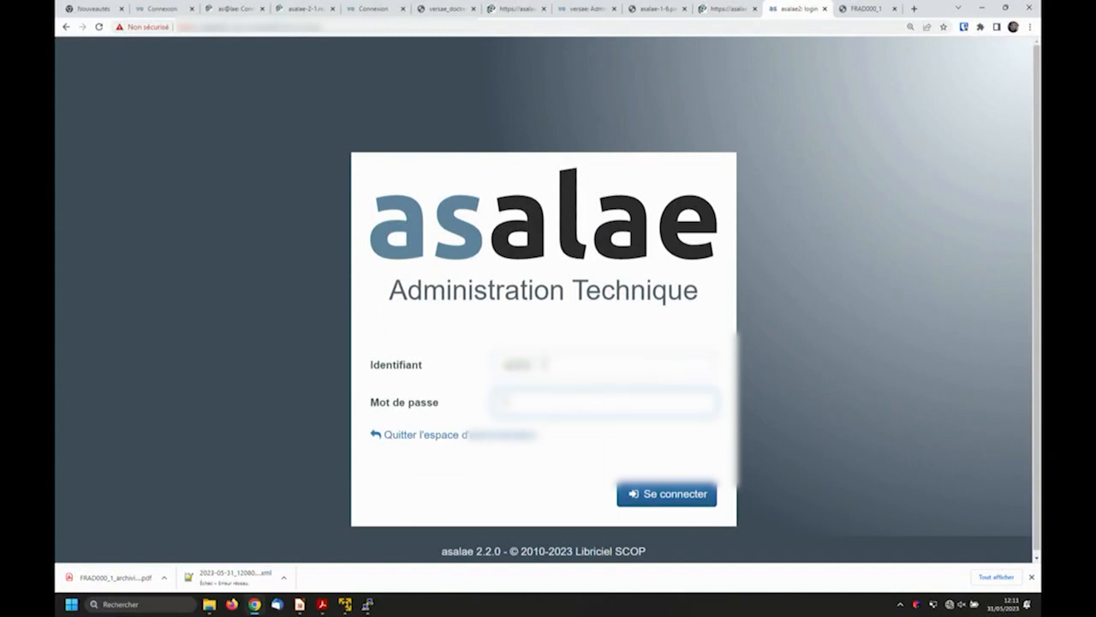
key("Return")
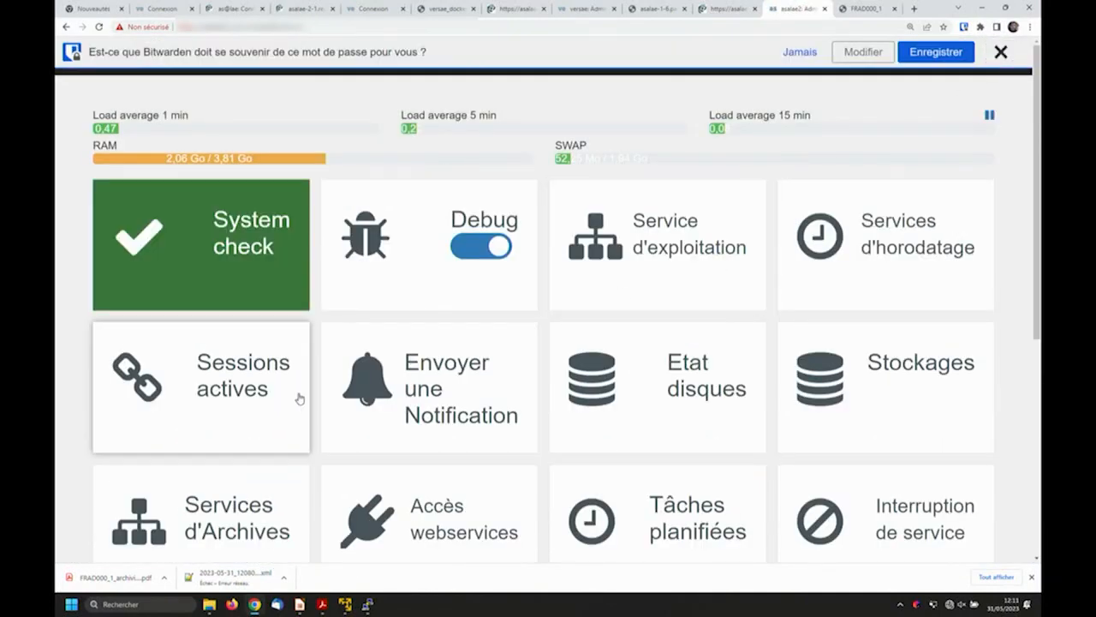
- Review the super archivist's account settings in the Service d'exploitation entity, especially the accessible archive services, without saving changes
left_click(659, 271)
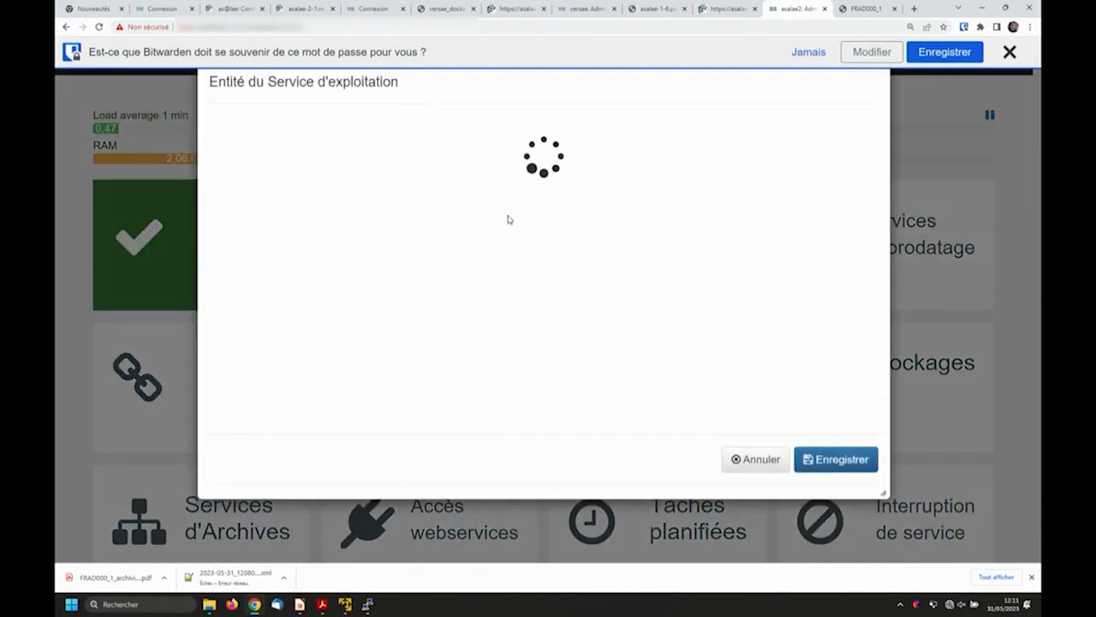
left_click(566, 130)
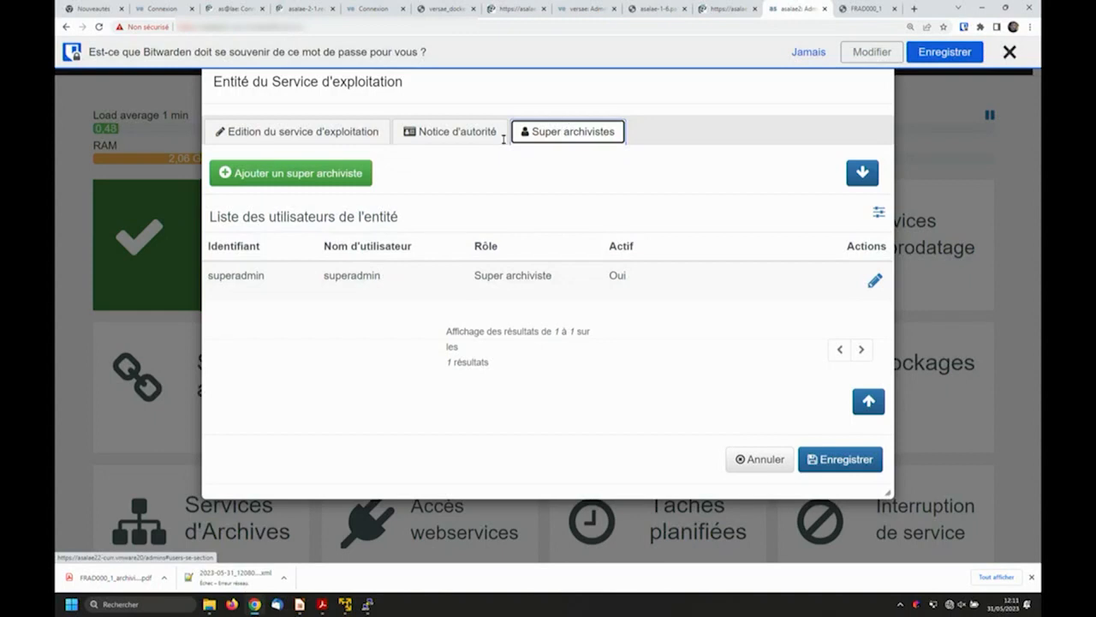
left_click(875, 283)
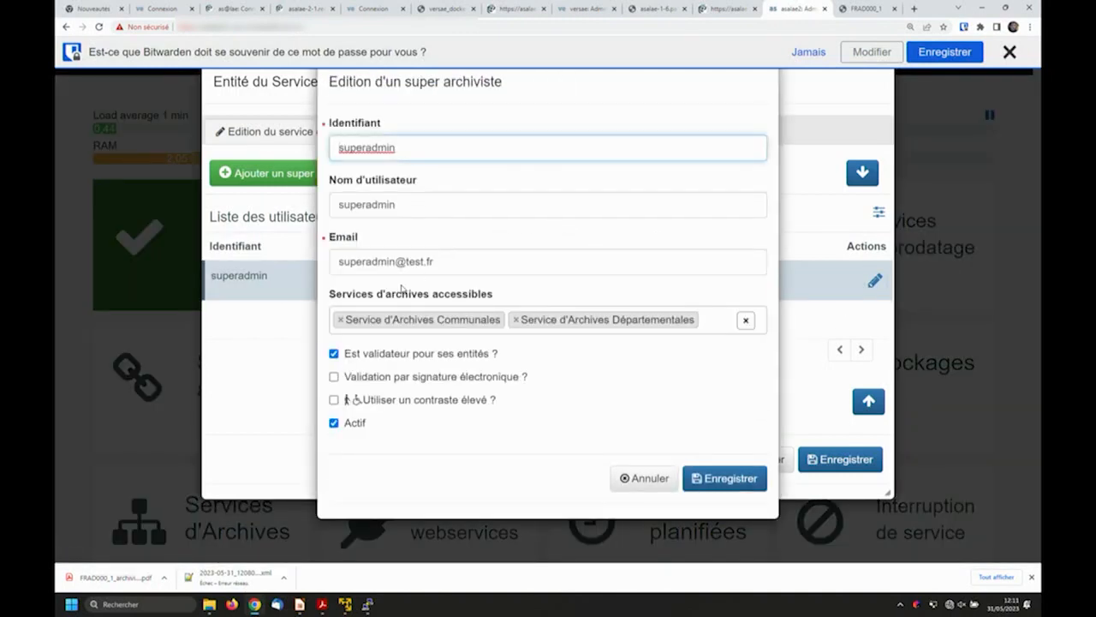
left_click_drag(336, 296, 493, 294)
left_click(508, 296)
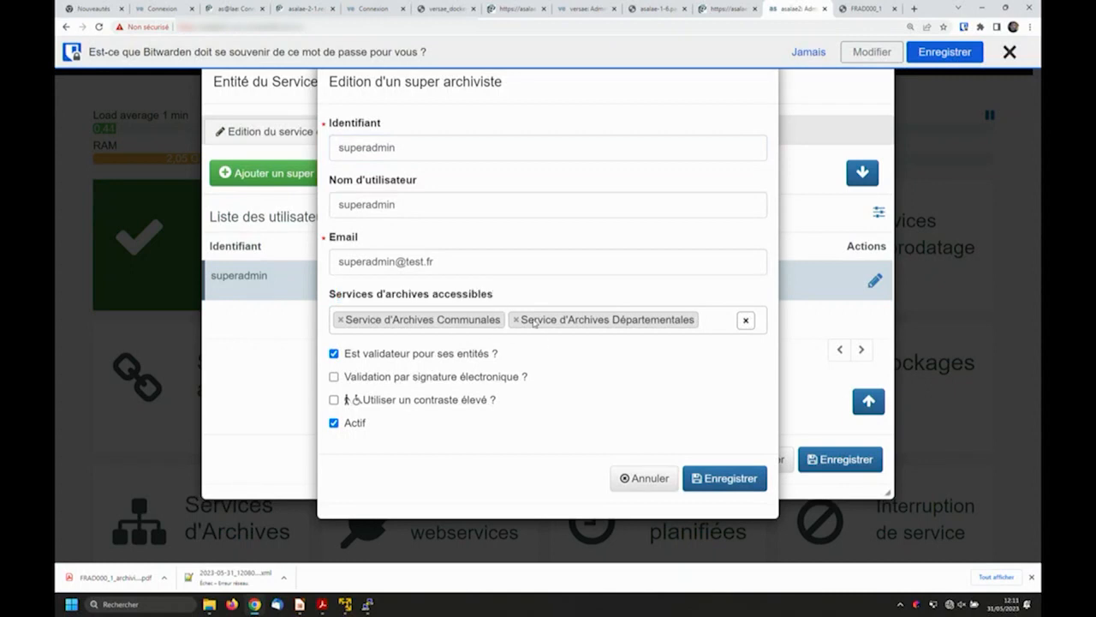
left_click(644, 478)
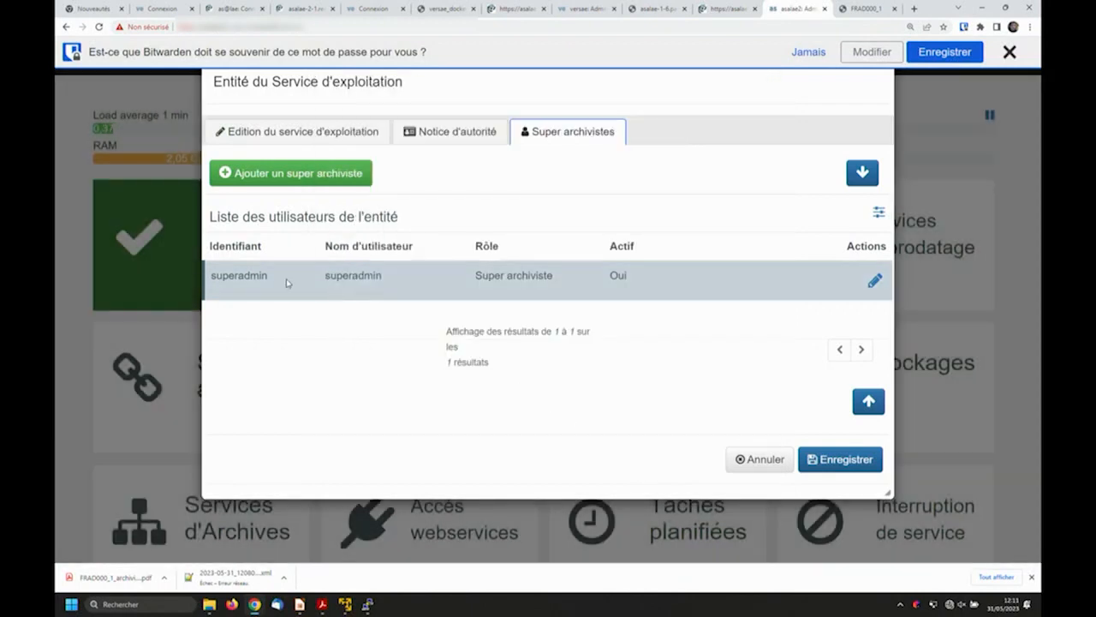
double_click(250, 276)
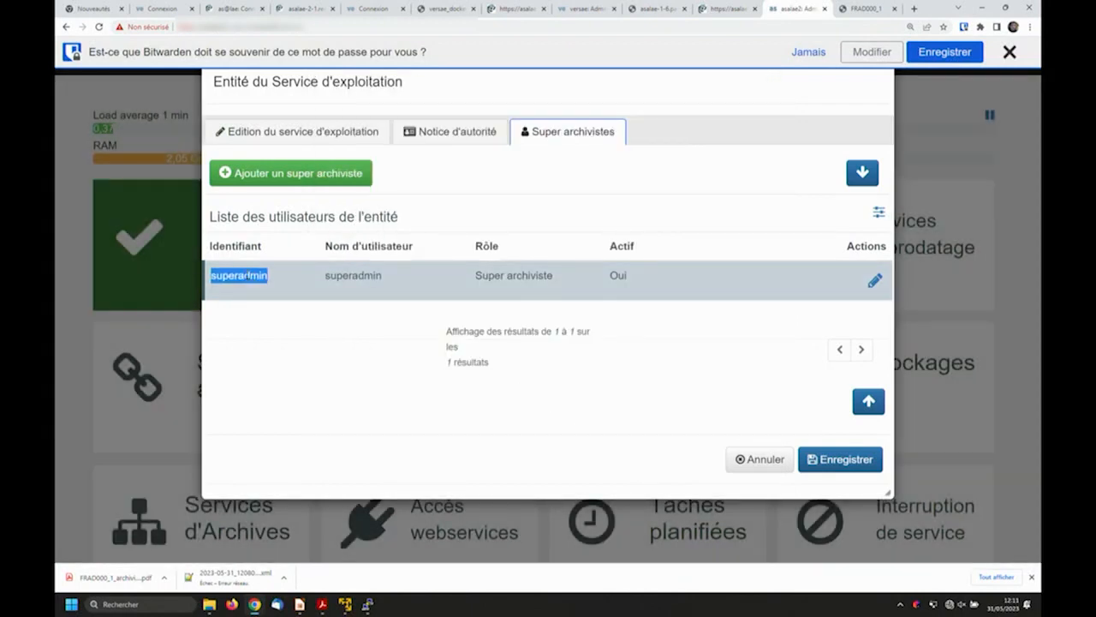
left_click(760, 462)
- Log out of the technical administration and sign in to asalae with the super archivist's identifier and password
left_click(1000, 61)
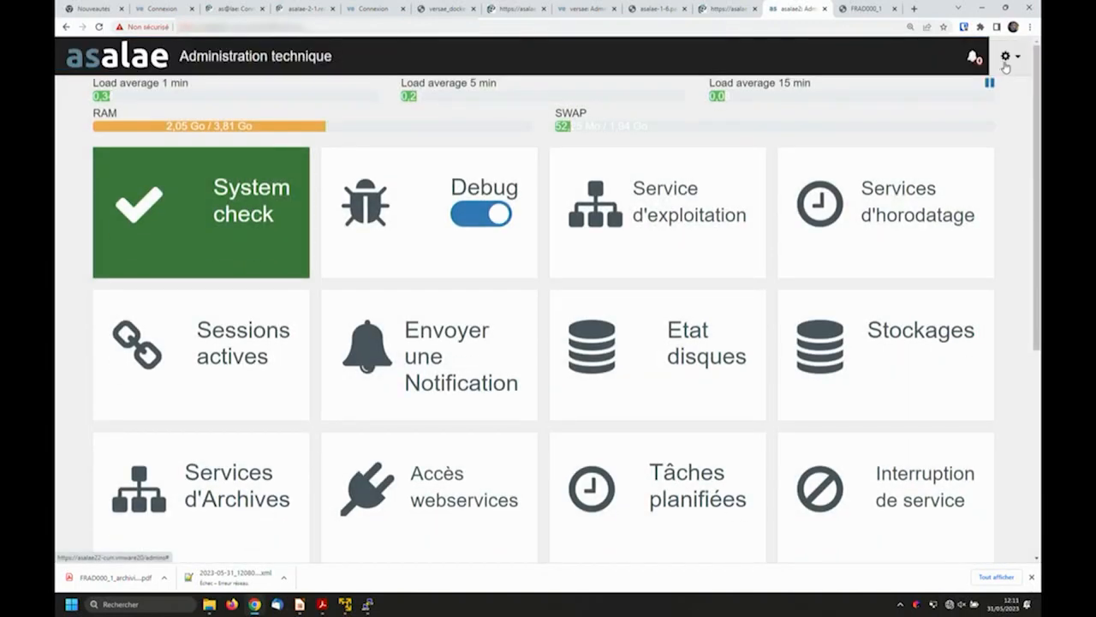
left_click(1005, 61)
left_click(986, 159)
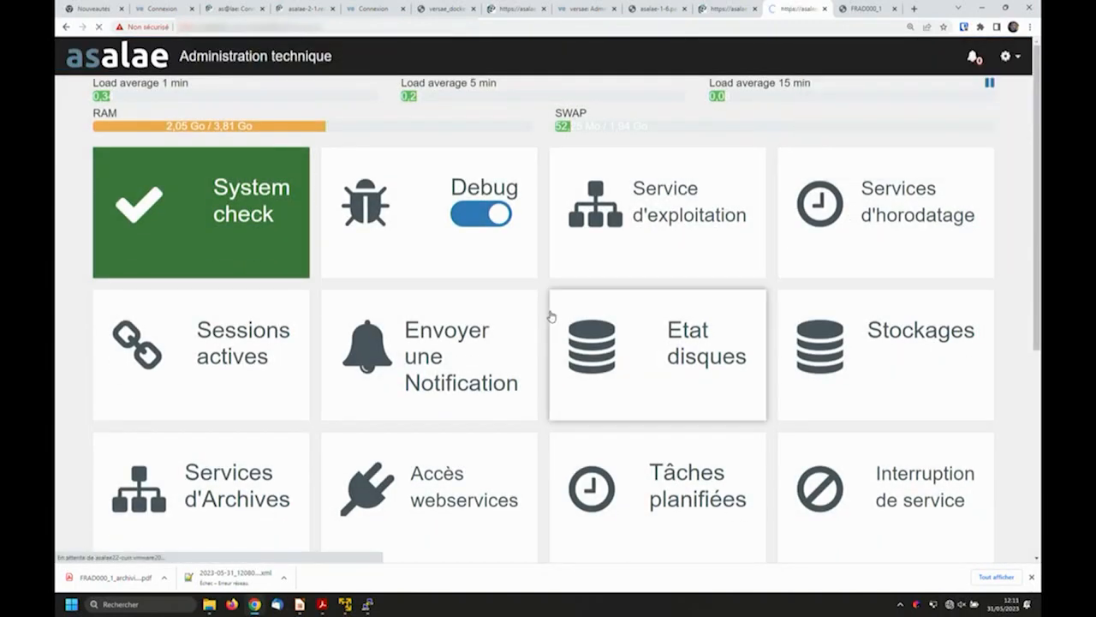
left_click(396, 439)
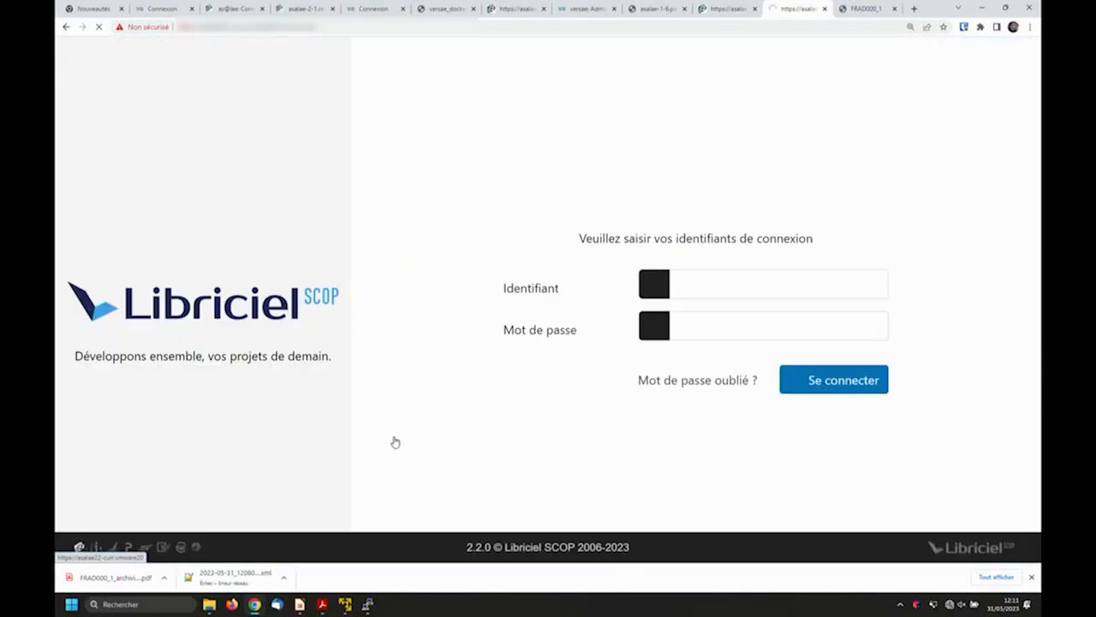
left_click(717, 453)
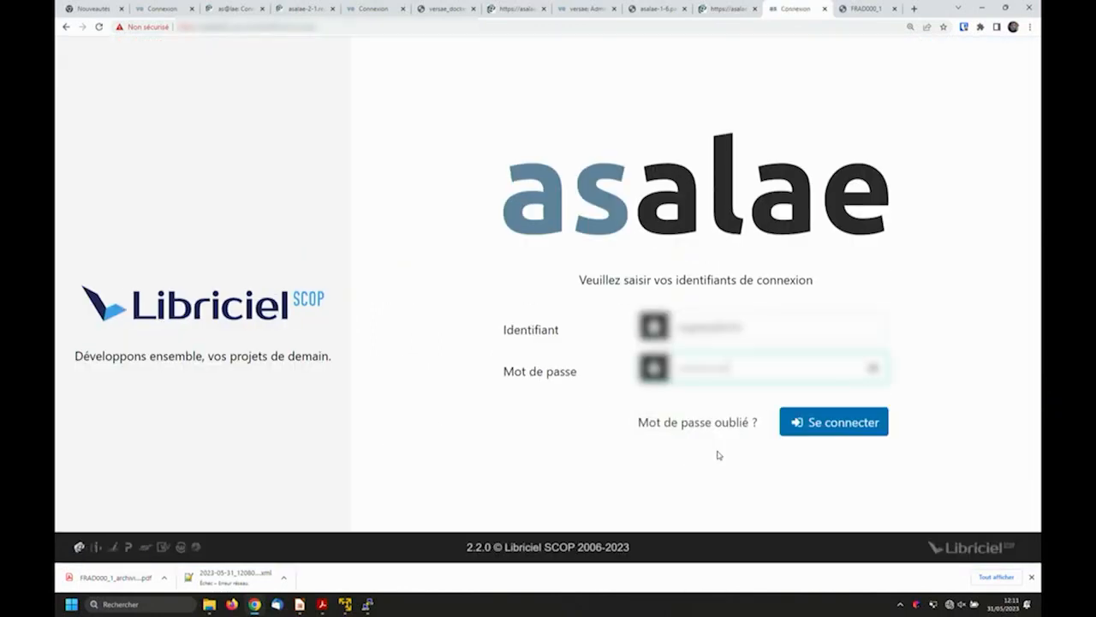
left_click(815, 425)
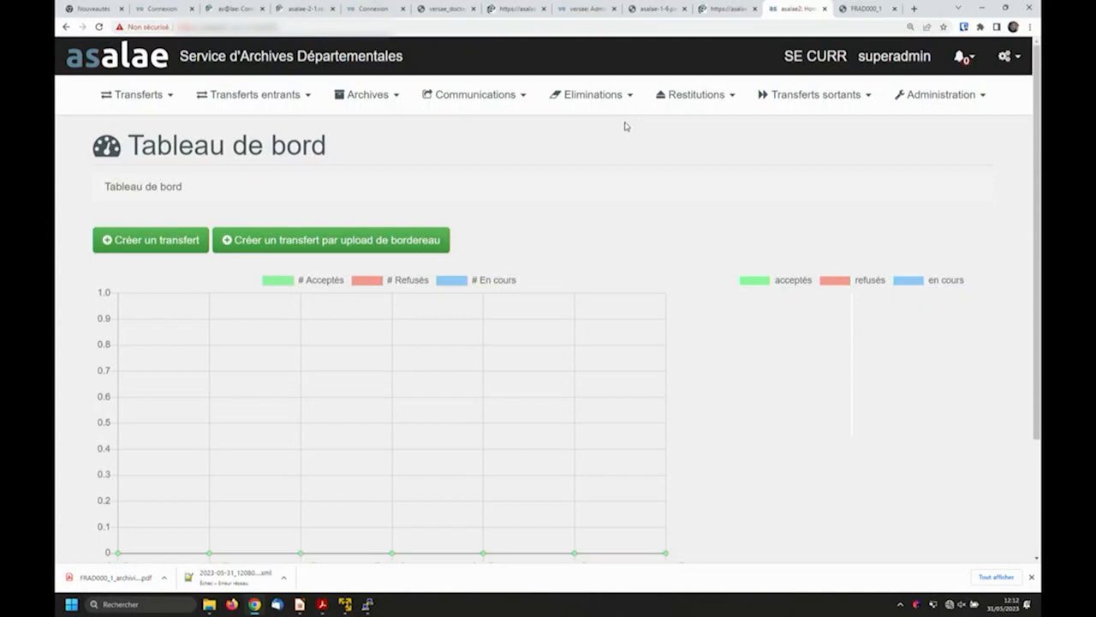
- Switch the super archivist's active archive service to Service d'Archives Communales
left_click(1015, 57)
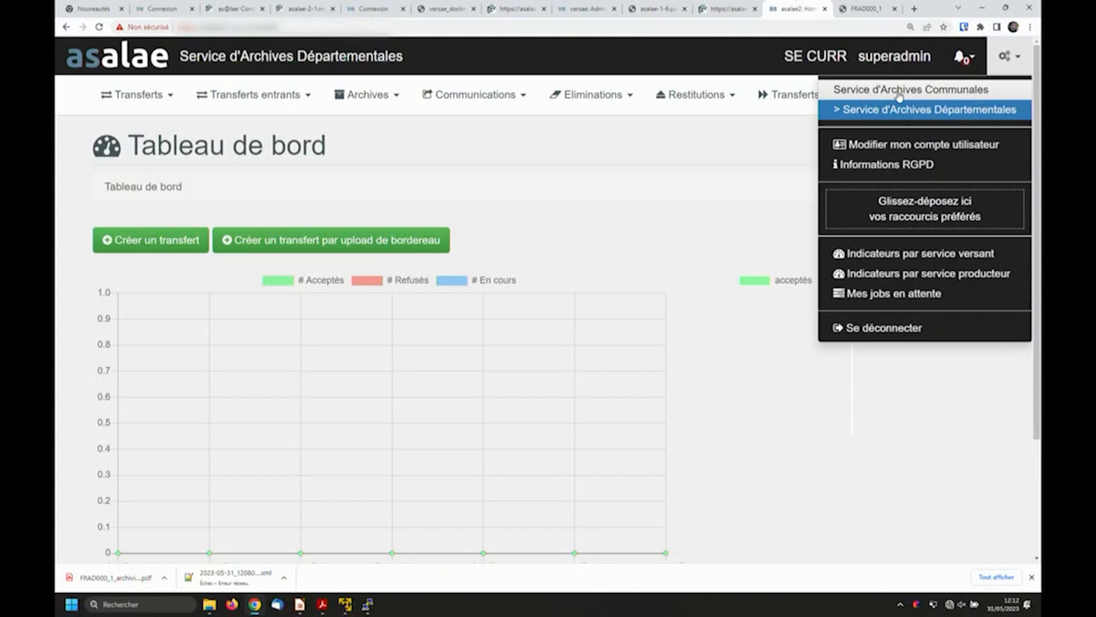
left_click(953, 88)
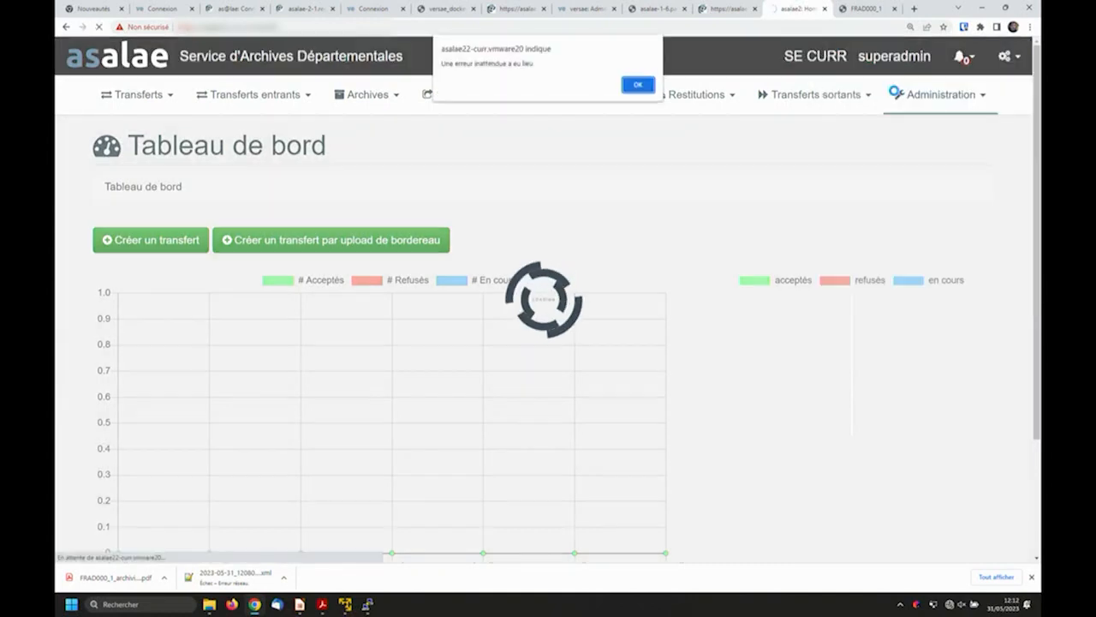
left_click(638, 84)
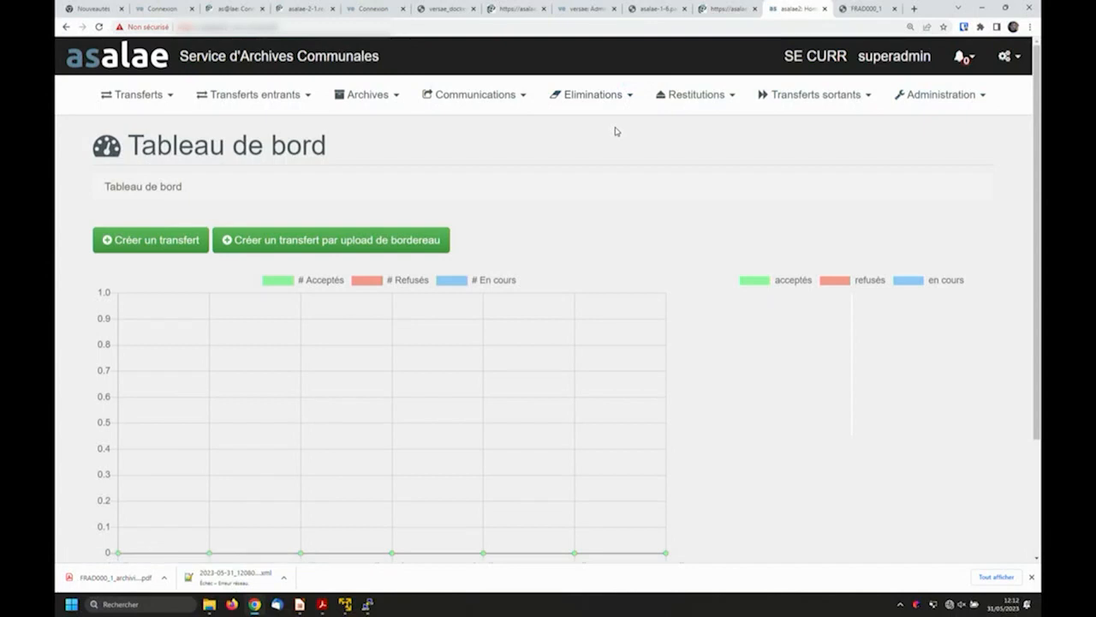
left_click_drag(380, 56, 182, 53)
left_click(220, 55)
- Log out of the super archivist account and sign in with the departmental archives administrator's identifier and password
left_click(1006, 56)
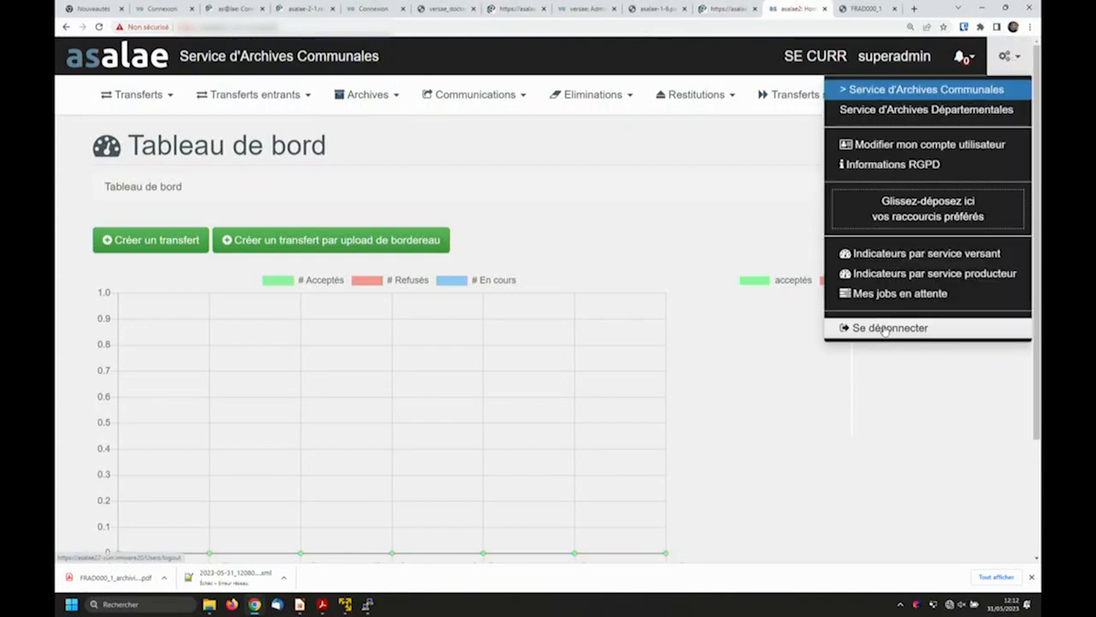
left_click(886, 328)
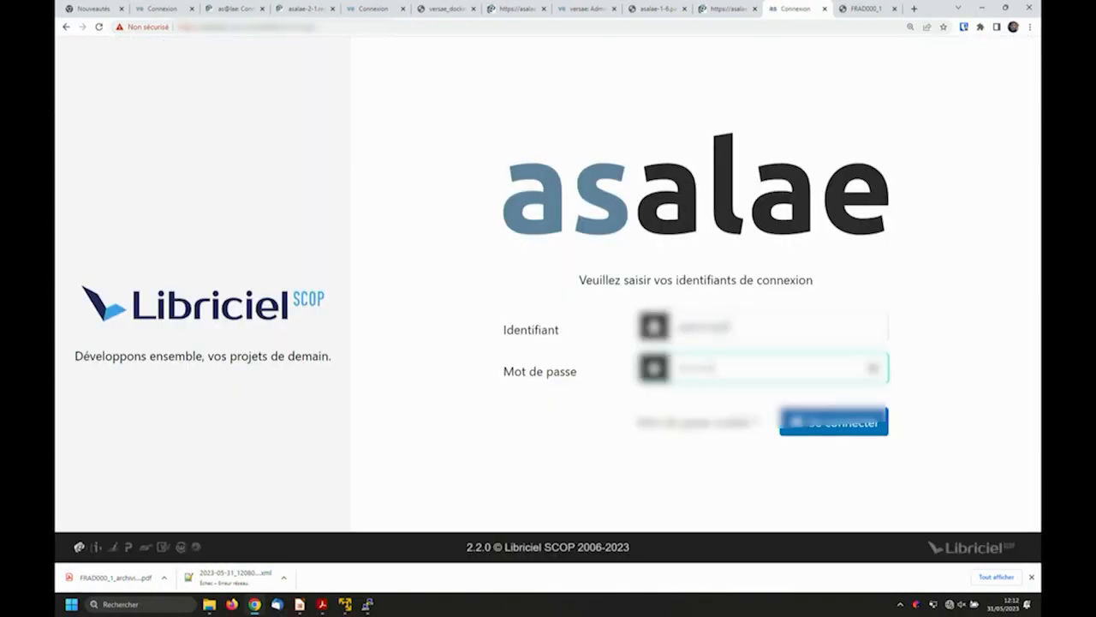
left_click(844, 431)
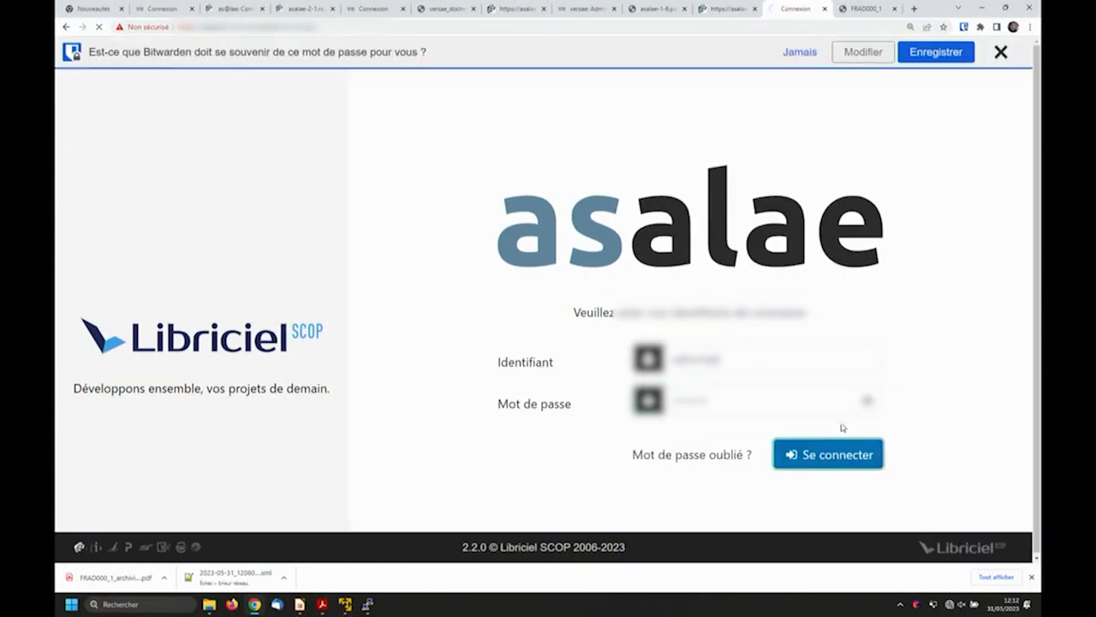
left_click(1001, 52)
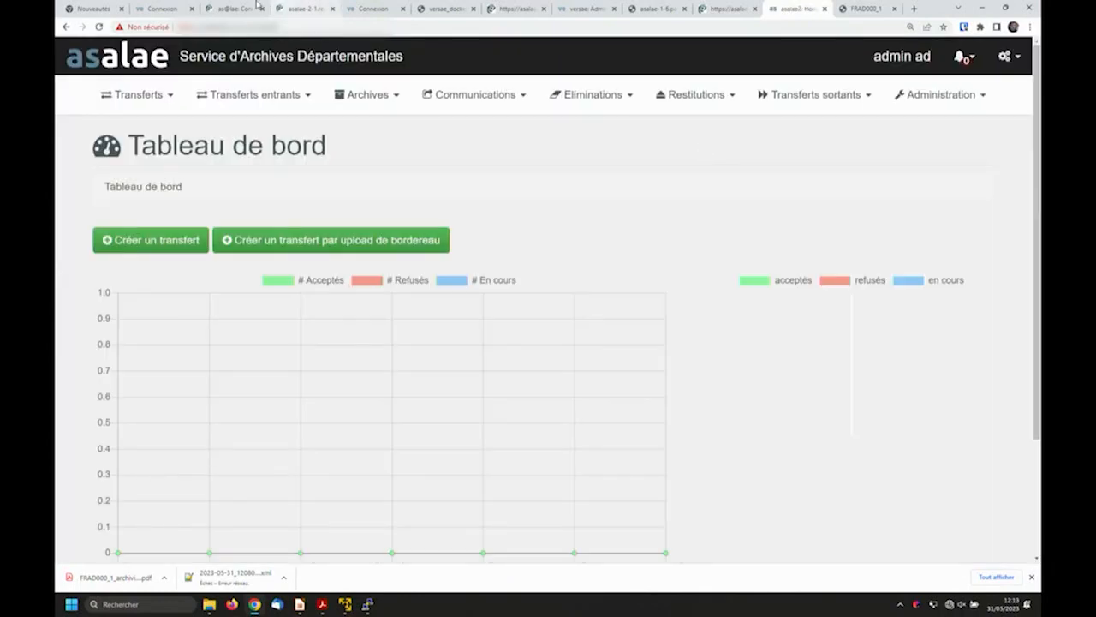
- Review the communications catalogue, opening and closing the document view of archive unit FRAD000_1
left_click(505, 99)
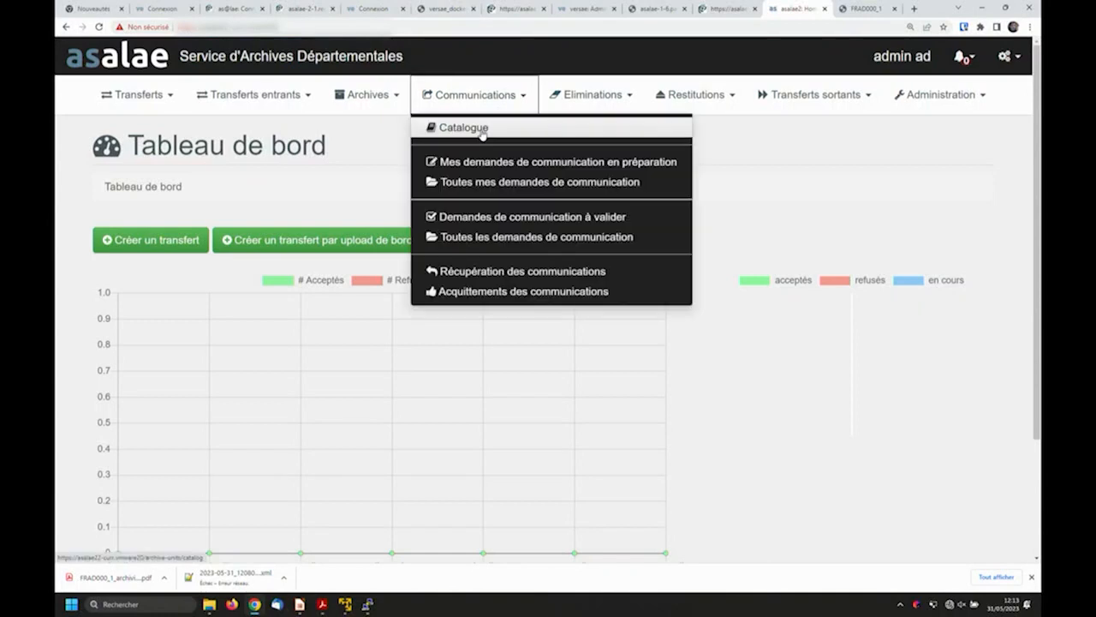
left_click(480, 128)
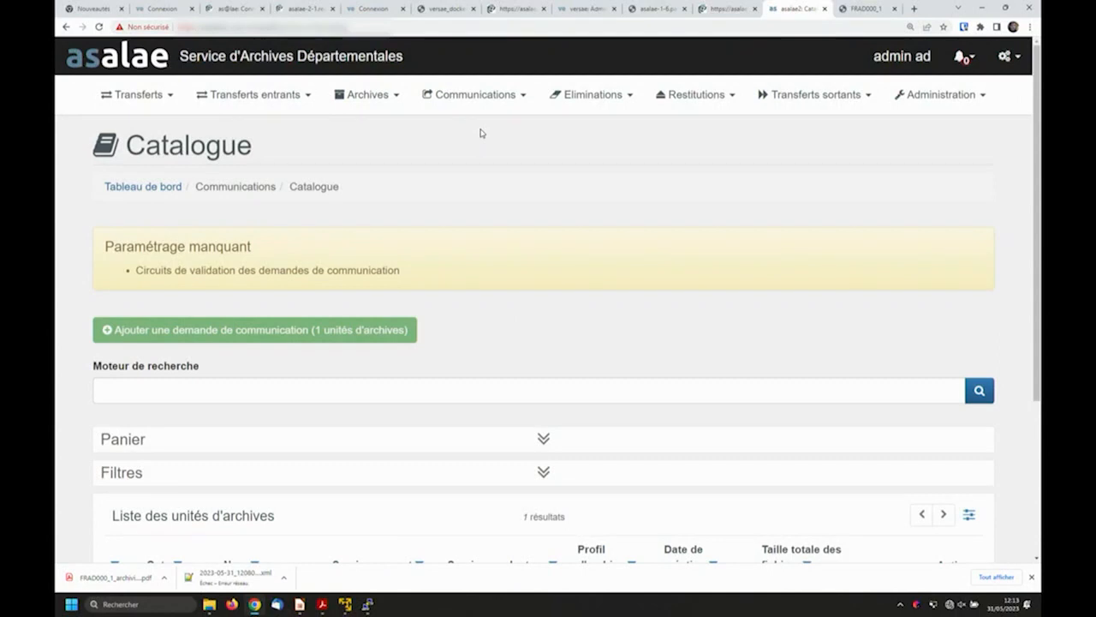
scroll(263, 380, "down", 1)
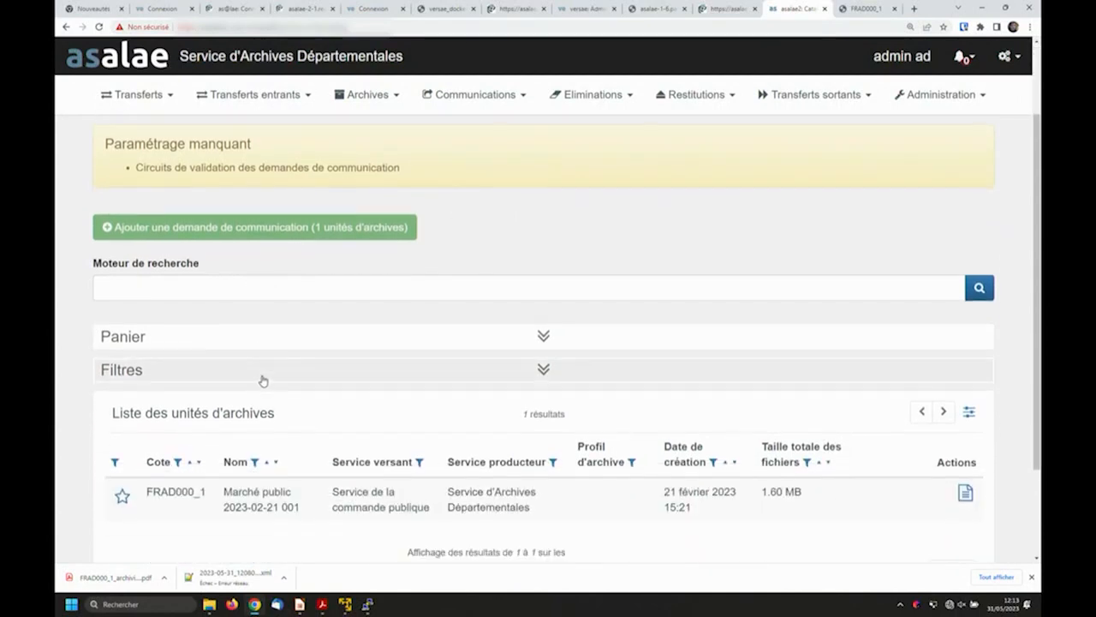
scroll(263, 380, "down", 2)
scroll(171, 432, "up", 1)
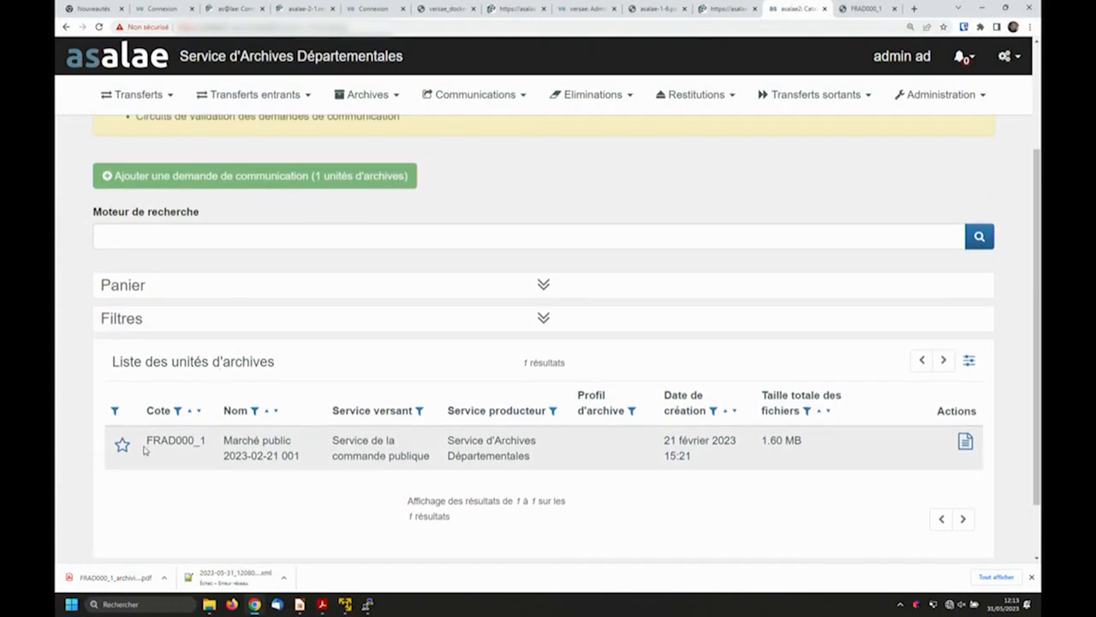
left_click(965, 442)
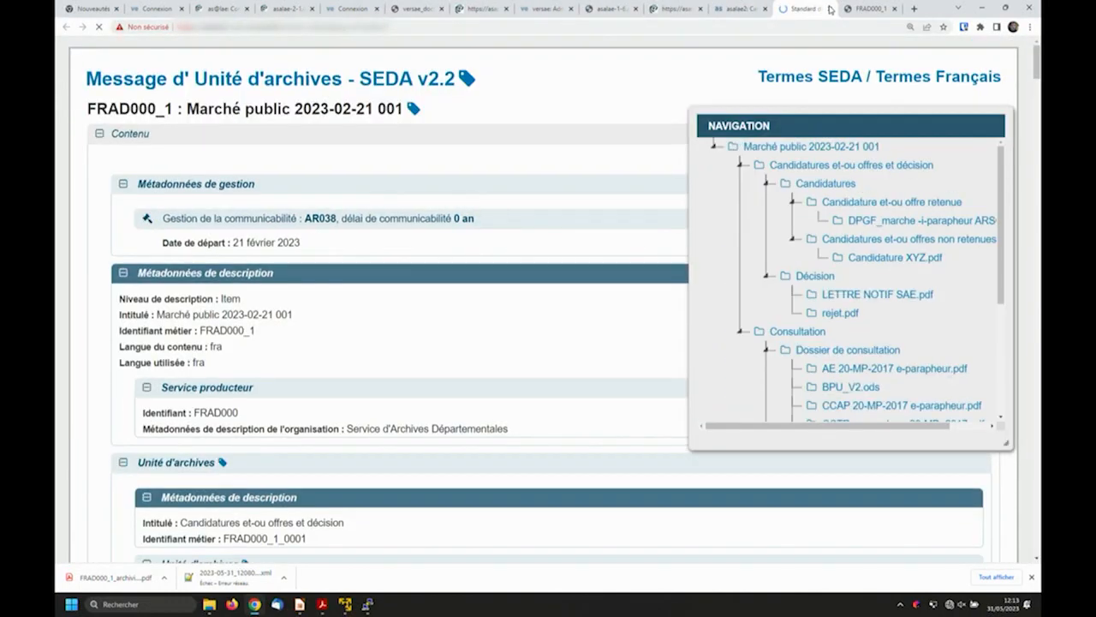
left_click(830, 10)
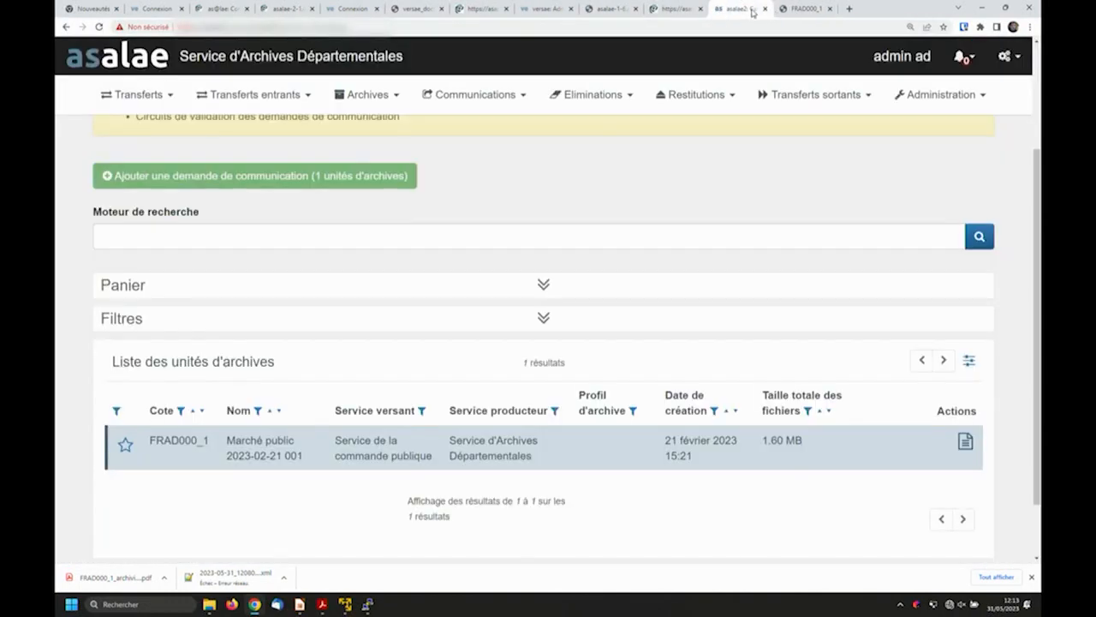
- Duplicate the Transferts conformes validation circuit as a Validation des demandes de communication circuit named Transferts comm
left_click(941, 94)
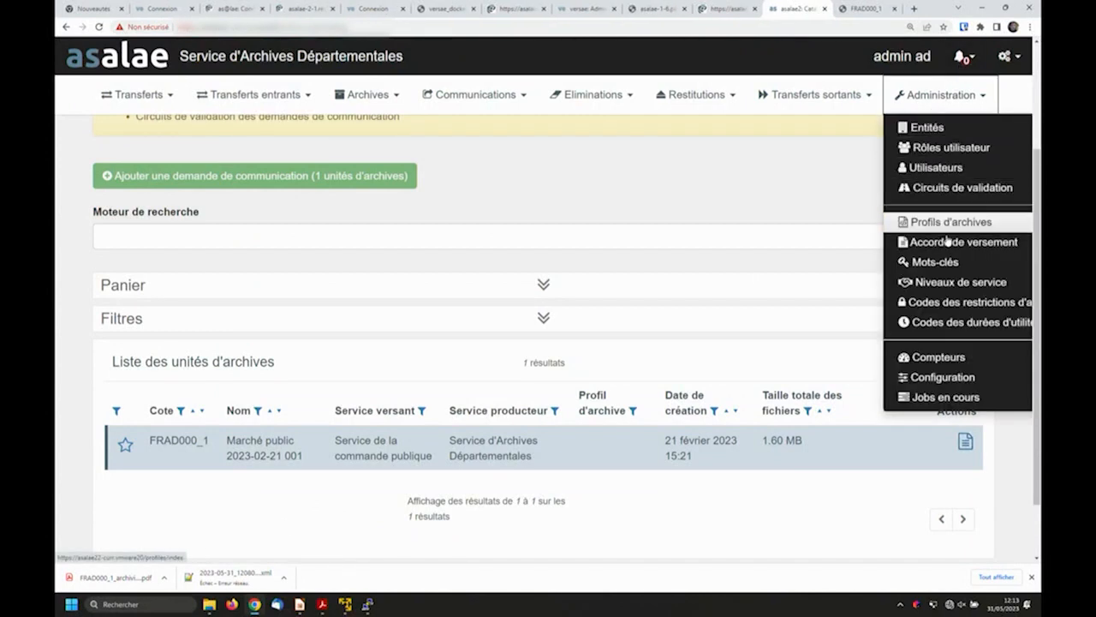
left_click(962, 188)
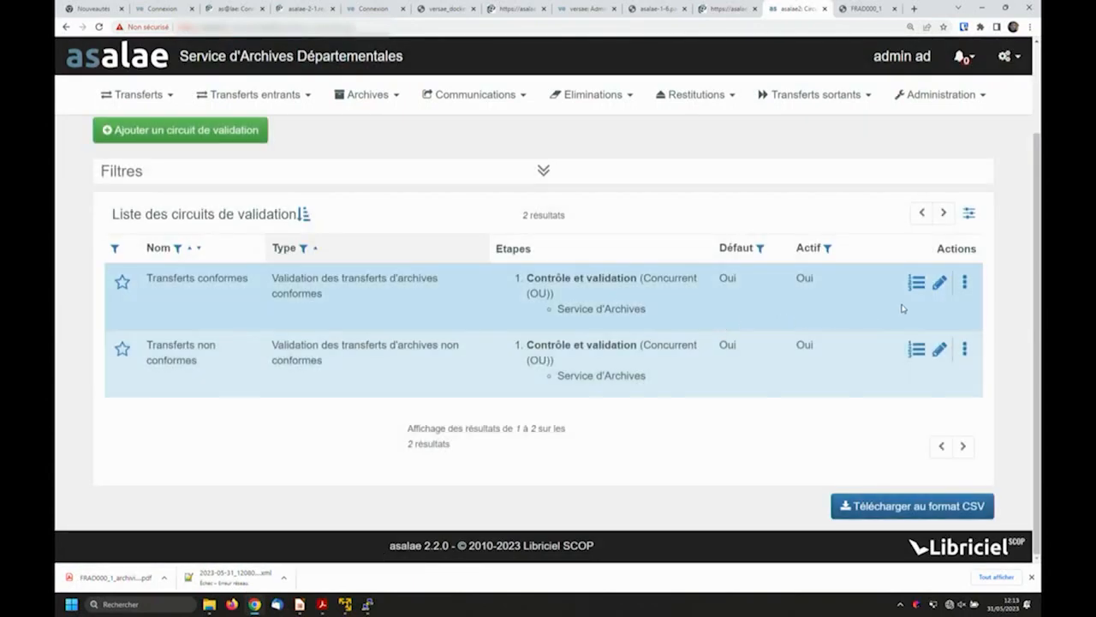
left_click(965, 283)
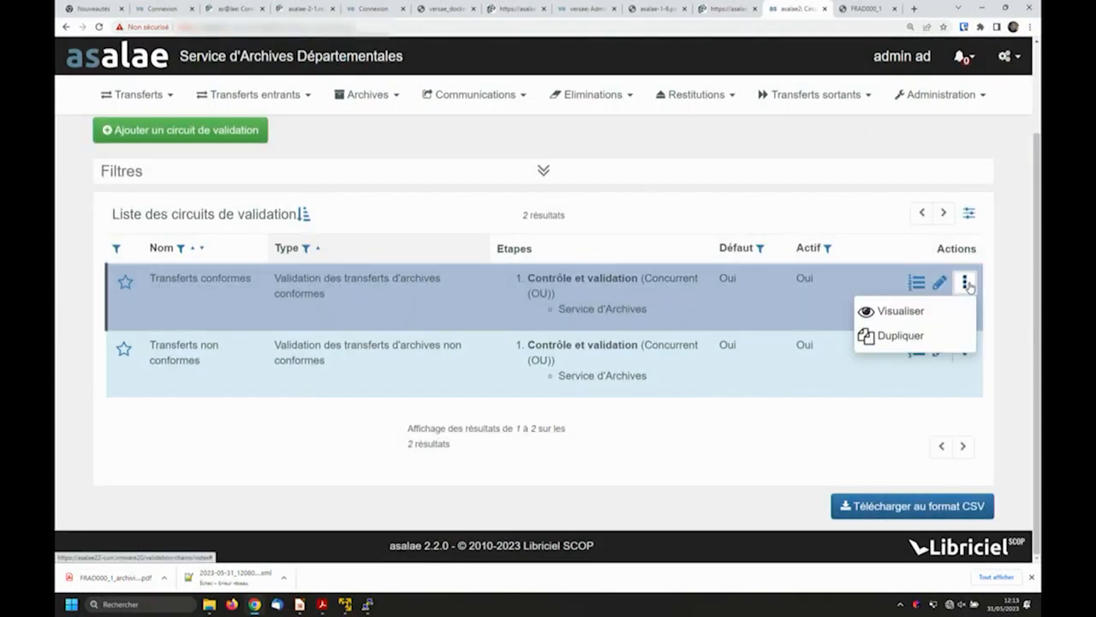
left_click(900, 336)
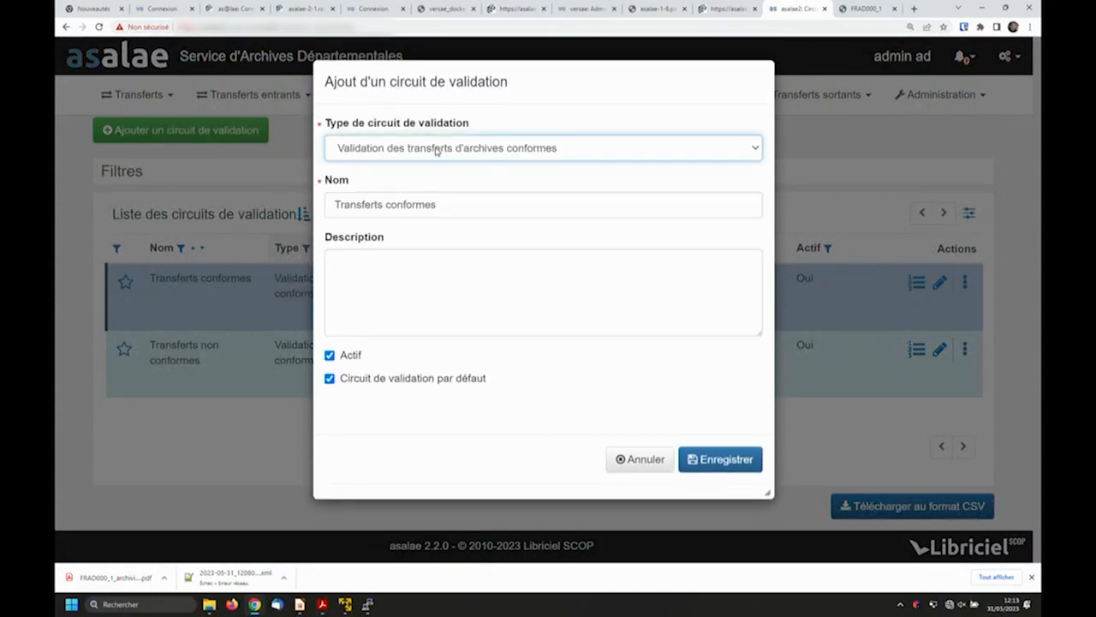
left_click(437, 150)
left_click(441, 208)
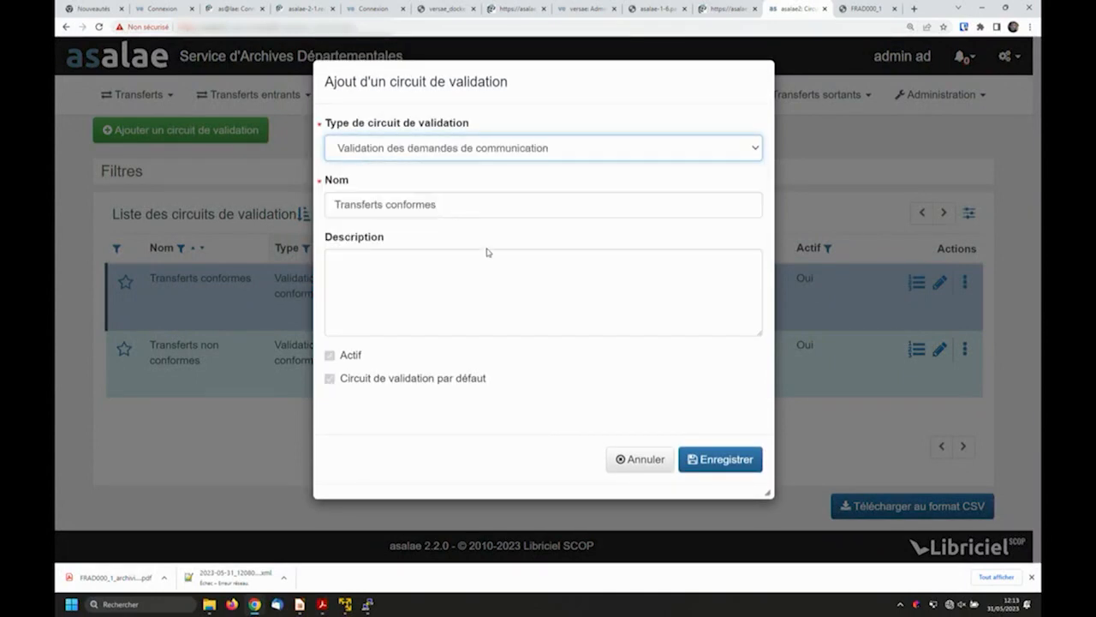
left_click(710, 460)
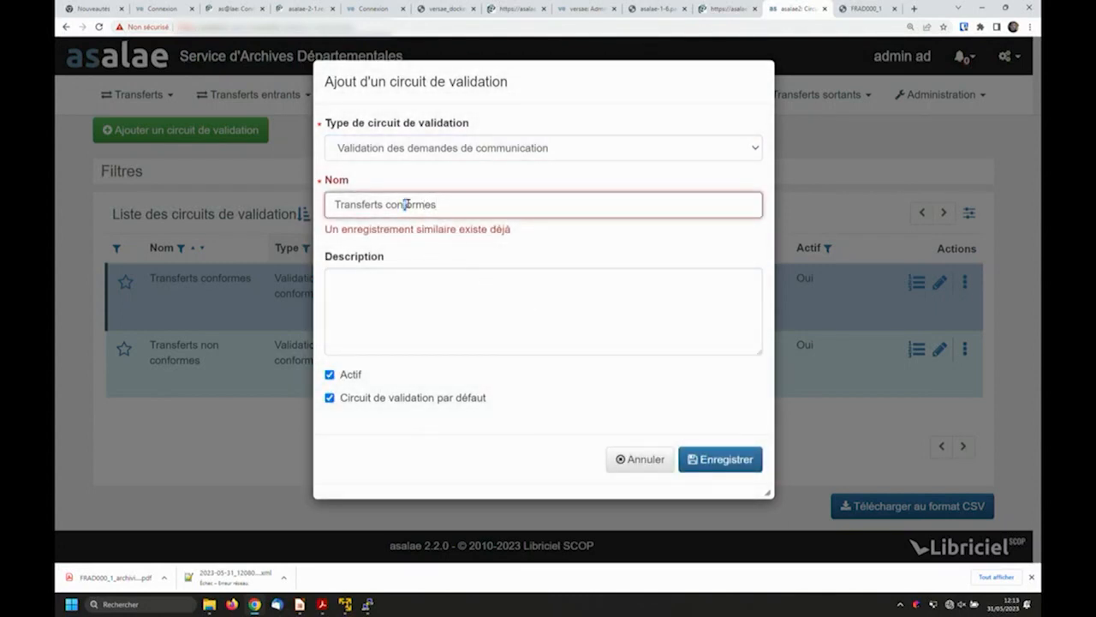
double_click(415, 205)
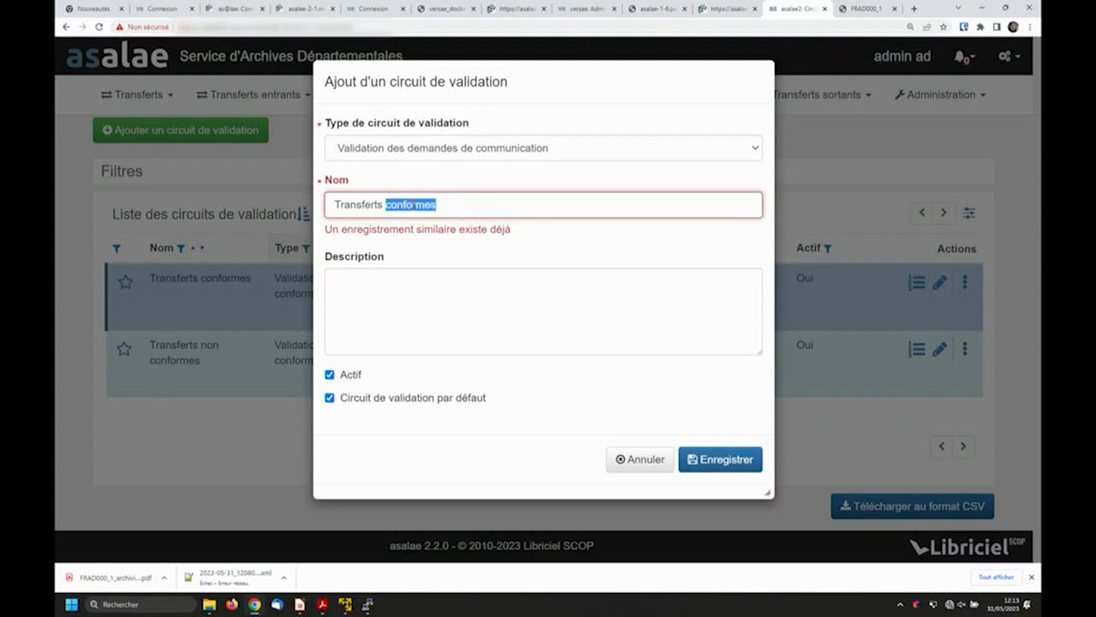
type("comm")
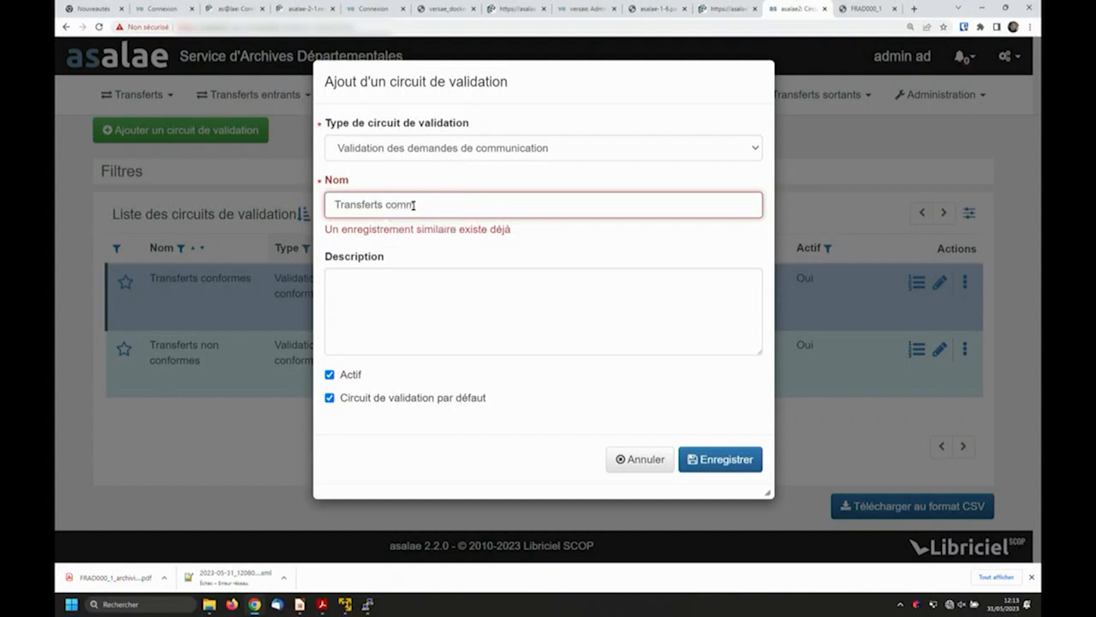
left_click(725, 462)
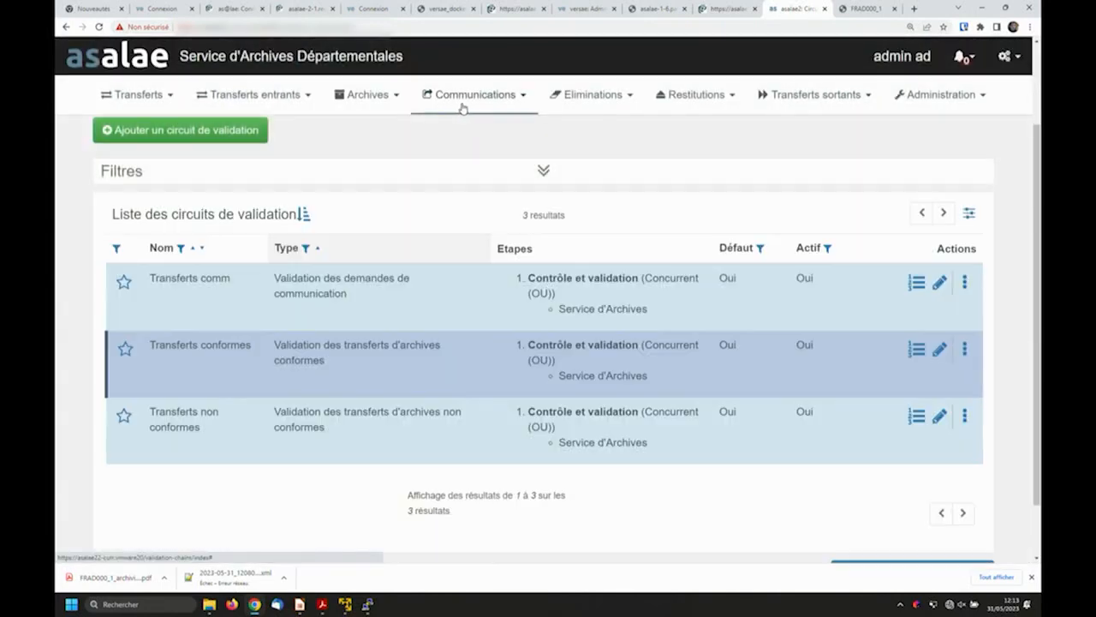
- Add archive unit FRAD000_1 from the communications catalogue to the basket of units to communicate
left_click(469, 98)
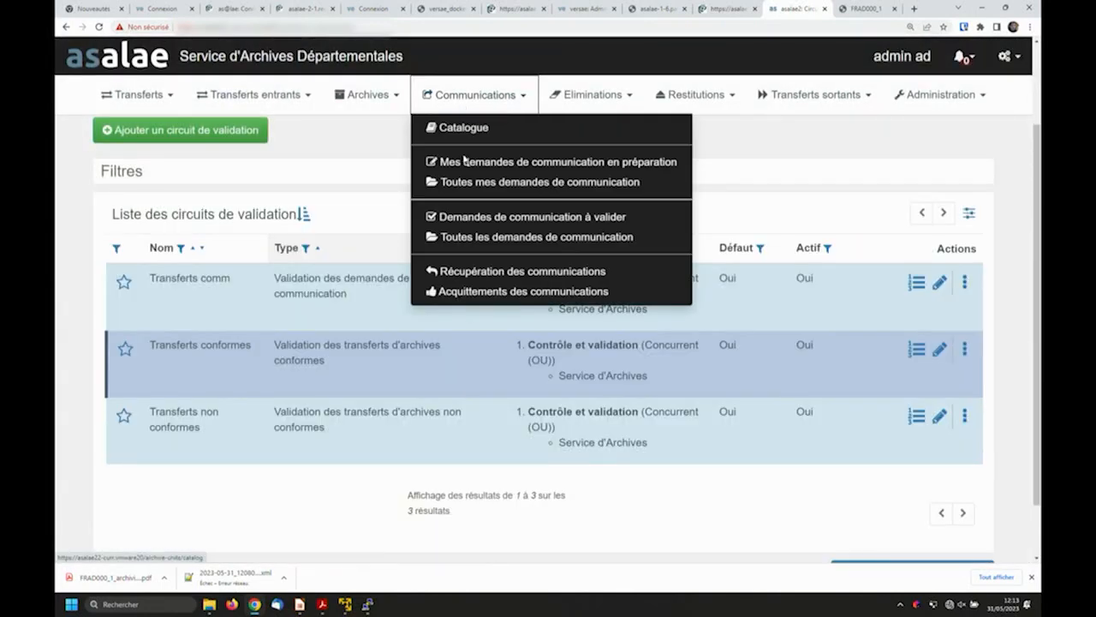
left_click(463, 129)
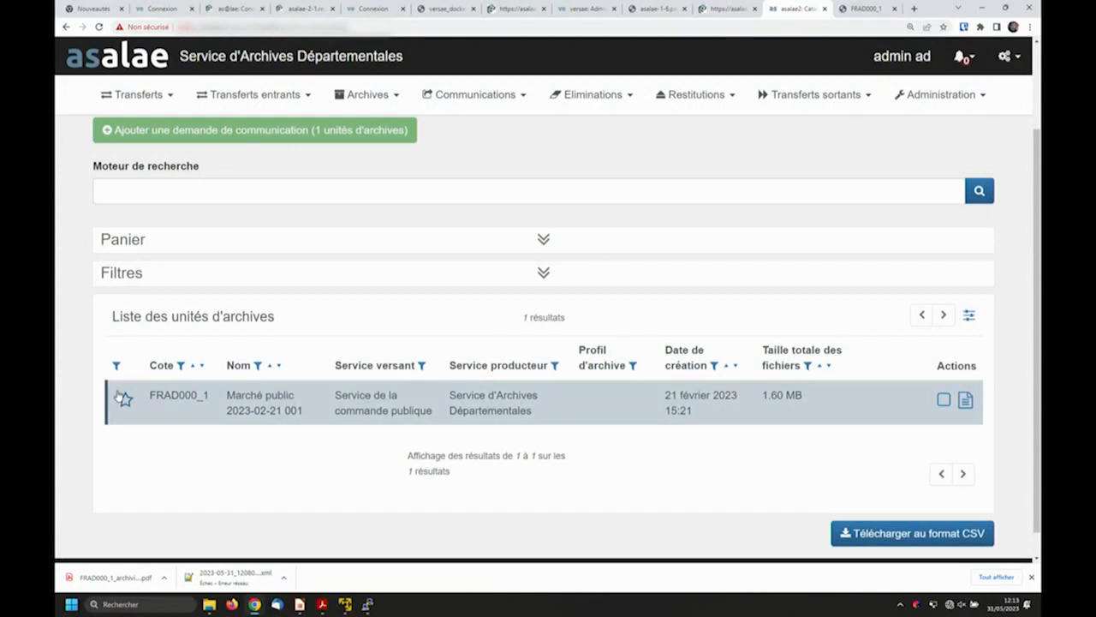
left_click(943, 403)
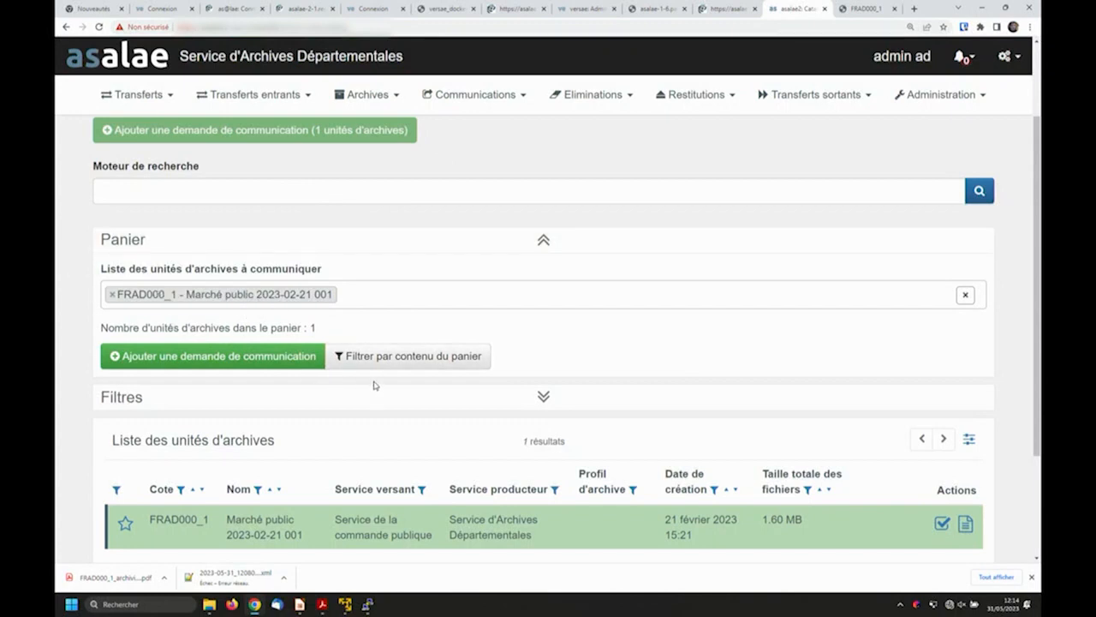
scroll(220, 404, "down", 3)
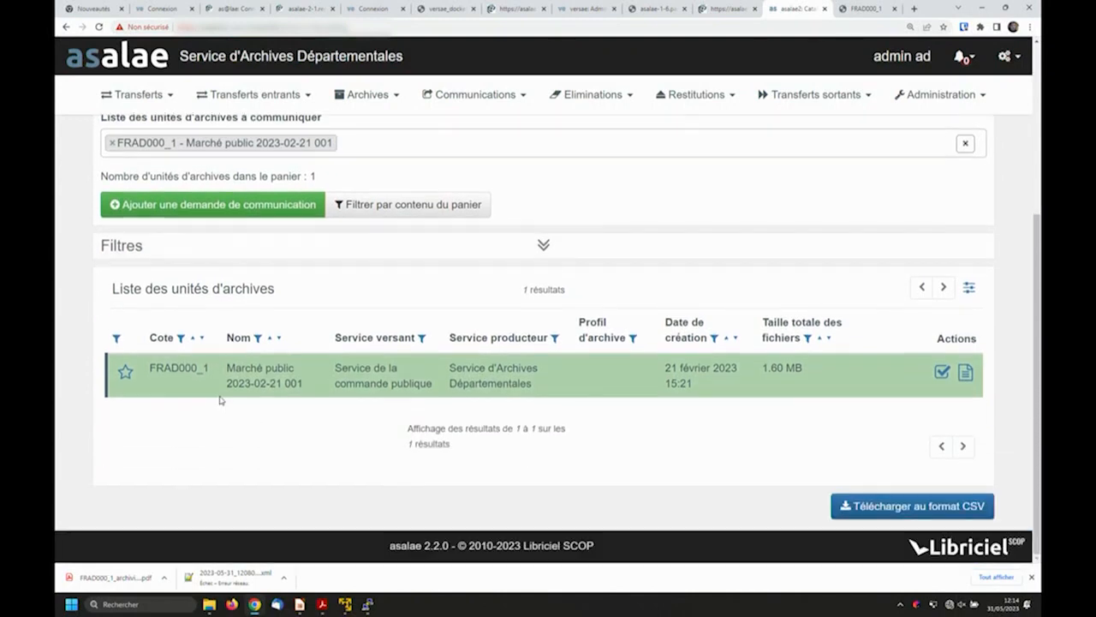
scroll(220, 400, "up", 2)
- Create a communication request for the basket's archive unit with the comment "Demande de commm", send it, and dismiss the notification
left_click(206, 310)
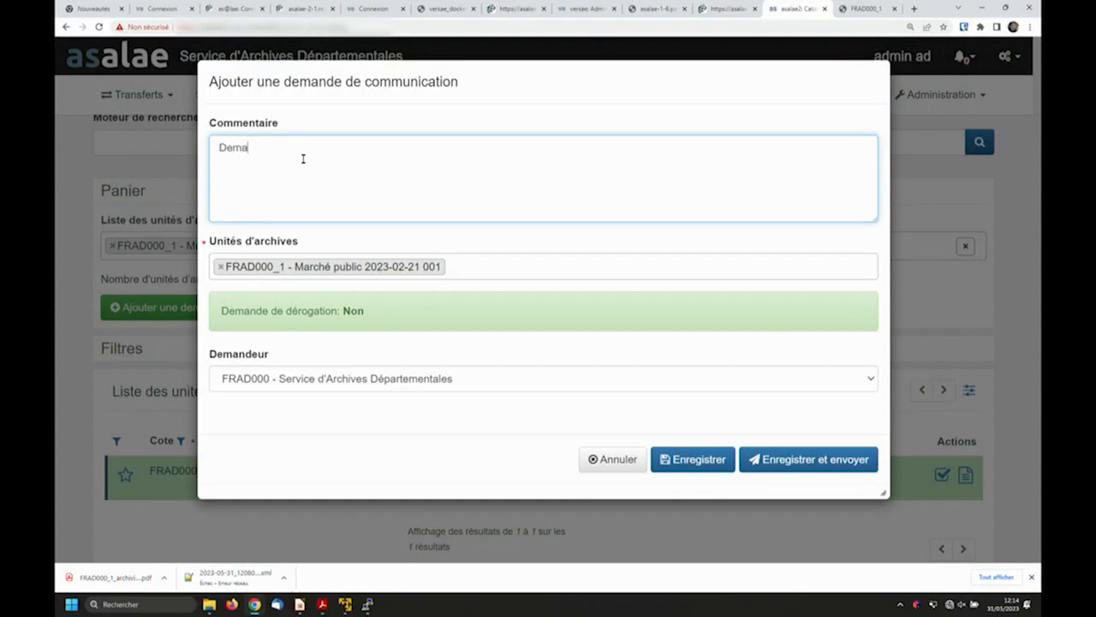
type("ommm")
left_click(772, 463)
left_click(772, 460)
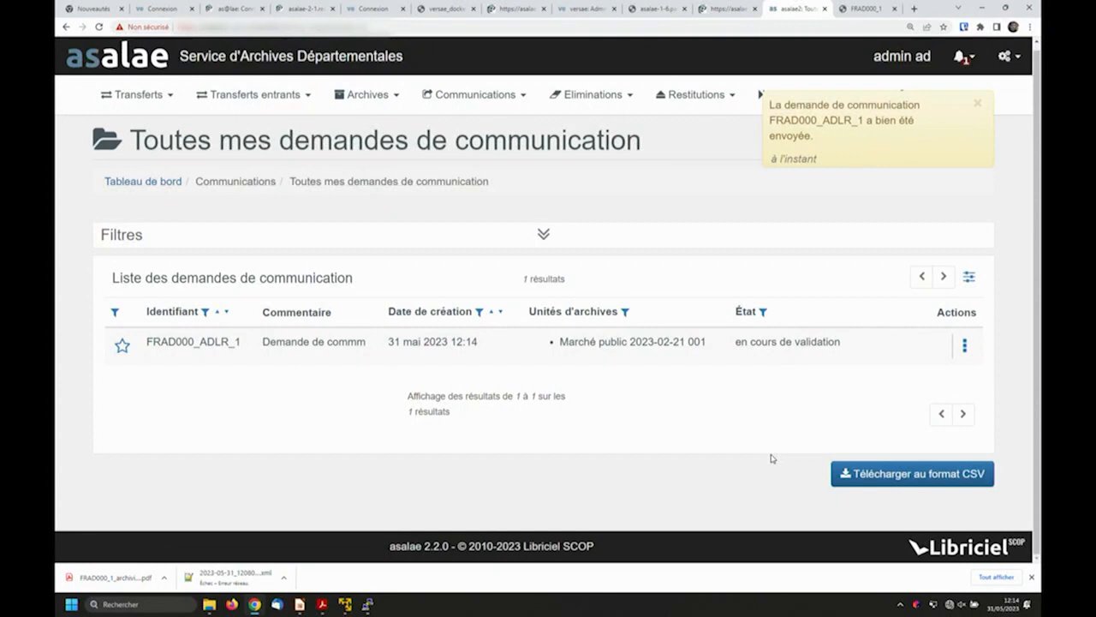
left_click(977, 103)
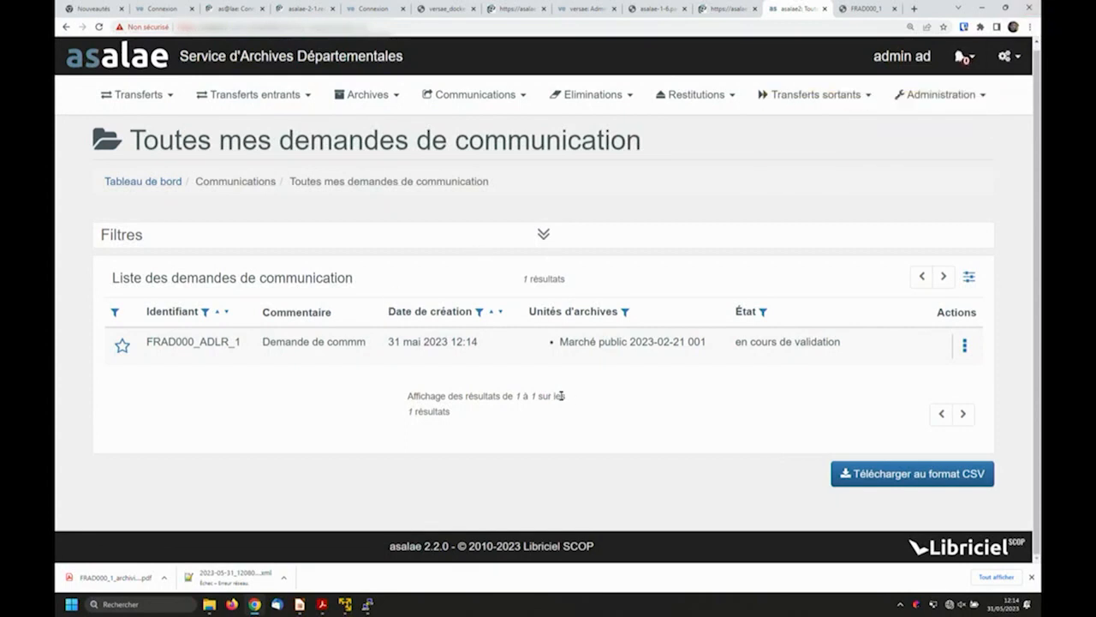
- Return to the communications catalogue and review its search engine, basket, filters and archive unit list
left_click(455, 95)
left_click(417, 197)
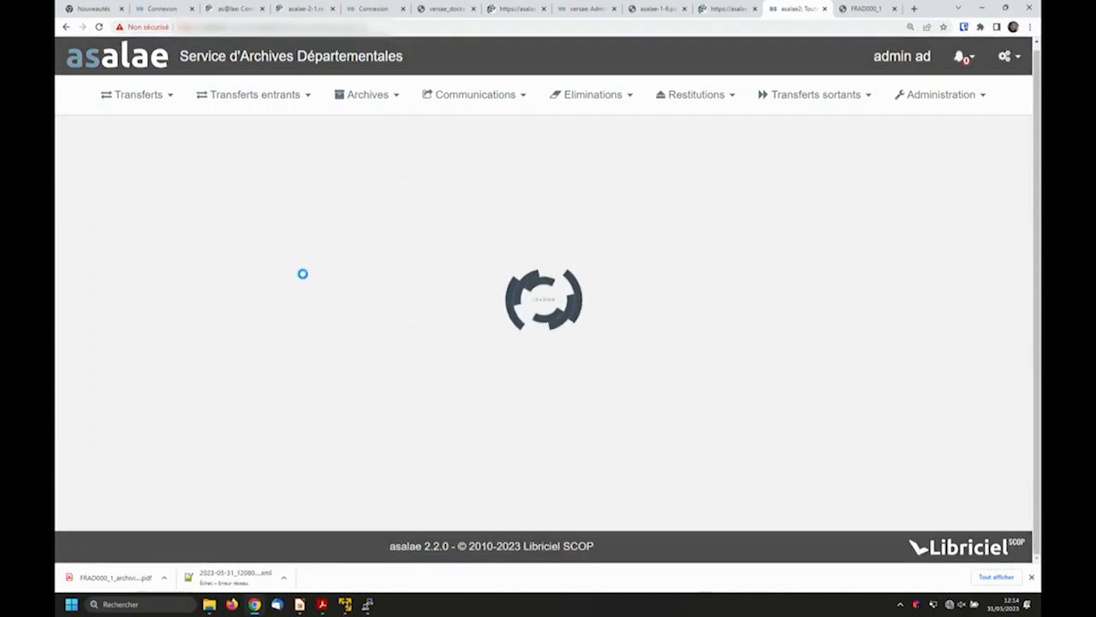
scroll(124, 433, "down", 3)
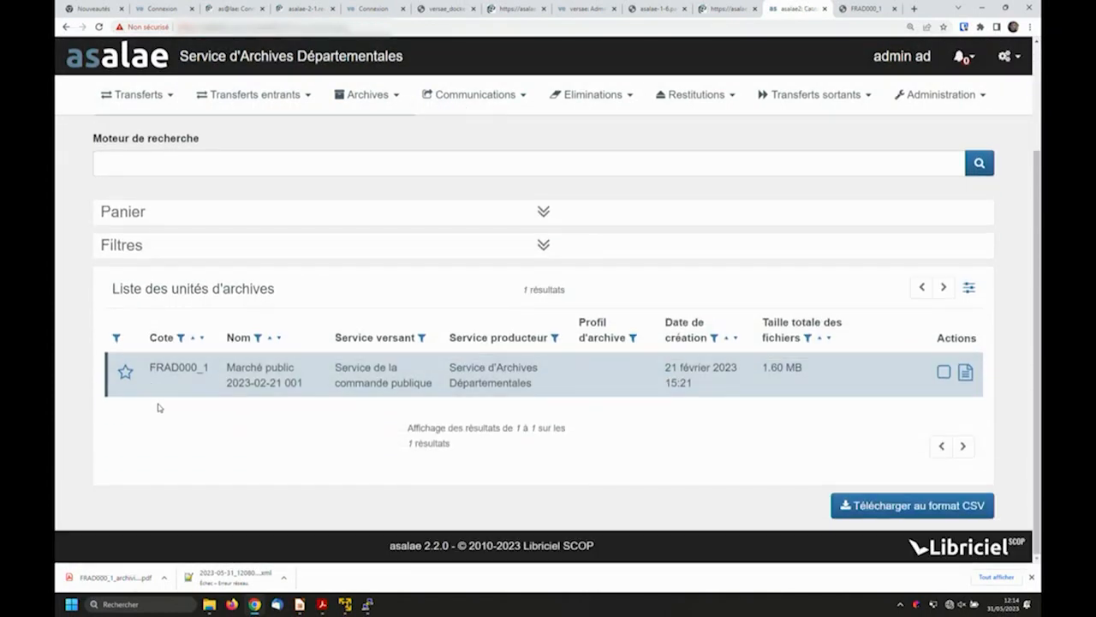
scroll(158, 409, "up", 3)
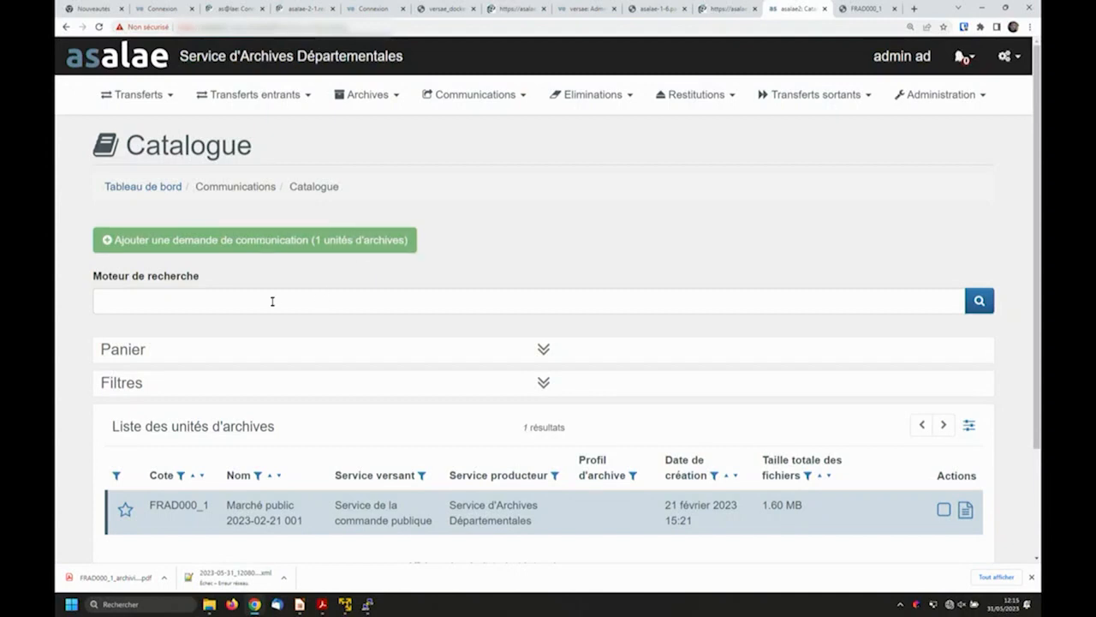
scroll(271, 301, "down", 2)
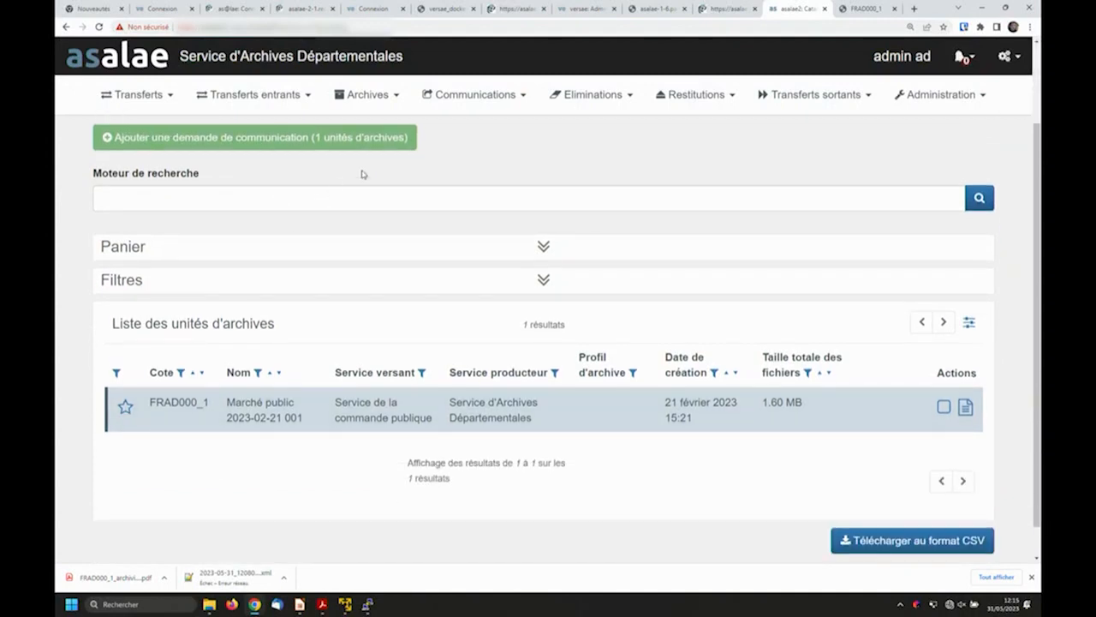
- In the Registre des entrées, mark FRAD000_1 as a favourite, filter the entries by favourites, and clear that filter
left_click(370, 95)
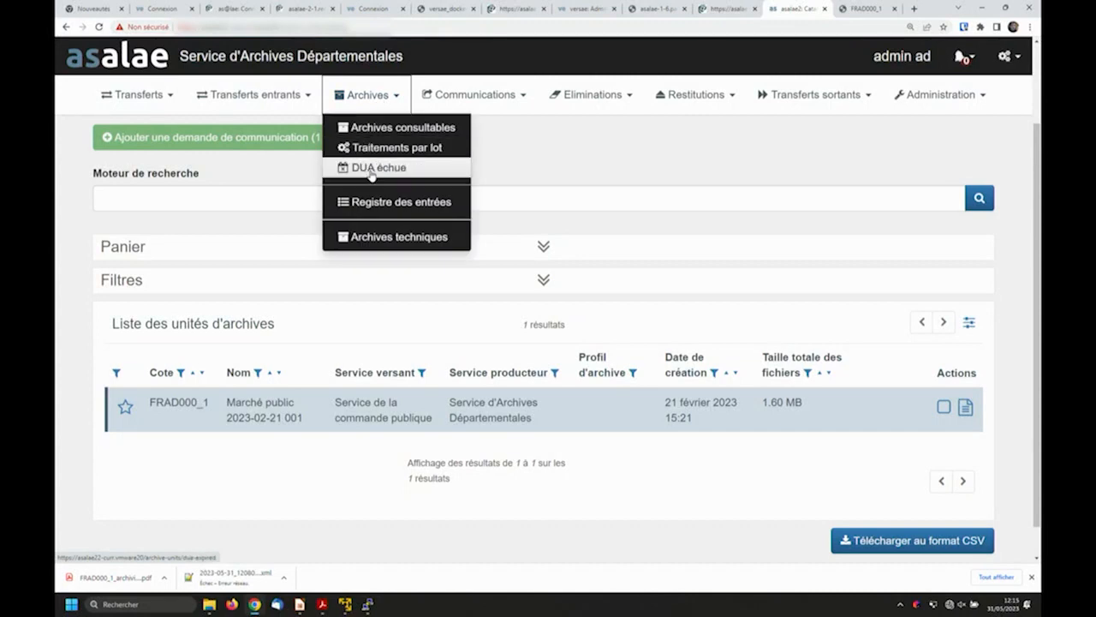
left_click(376, 203)
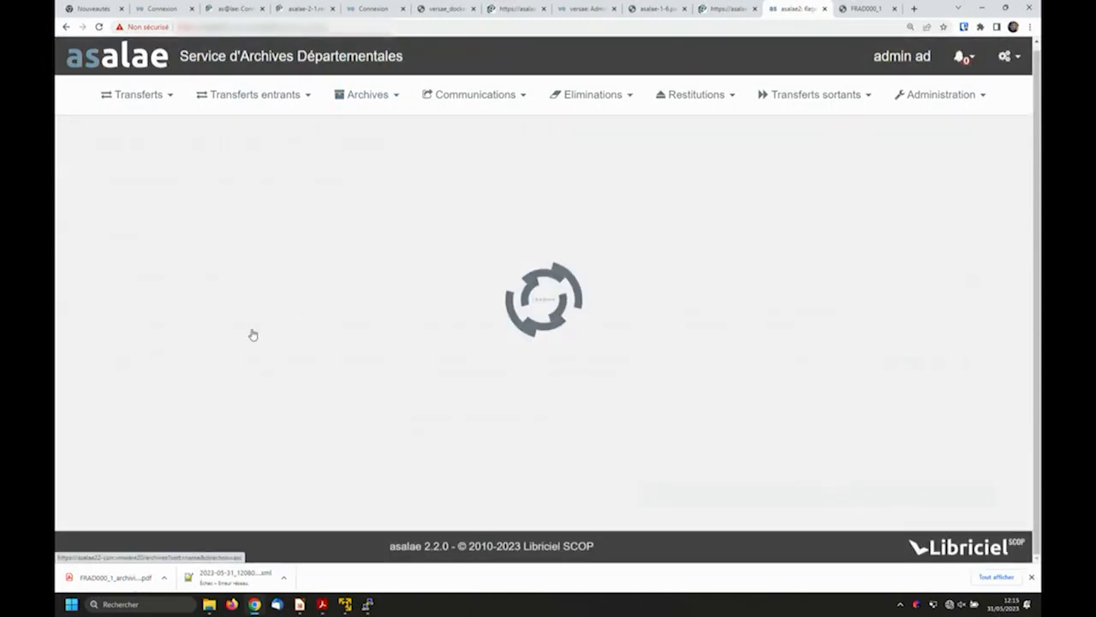
left_click(125, 361)
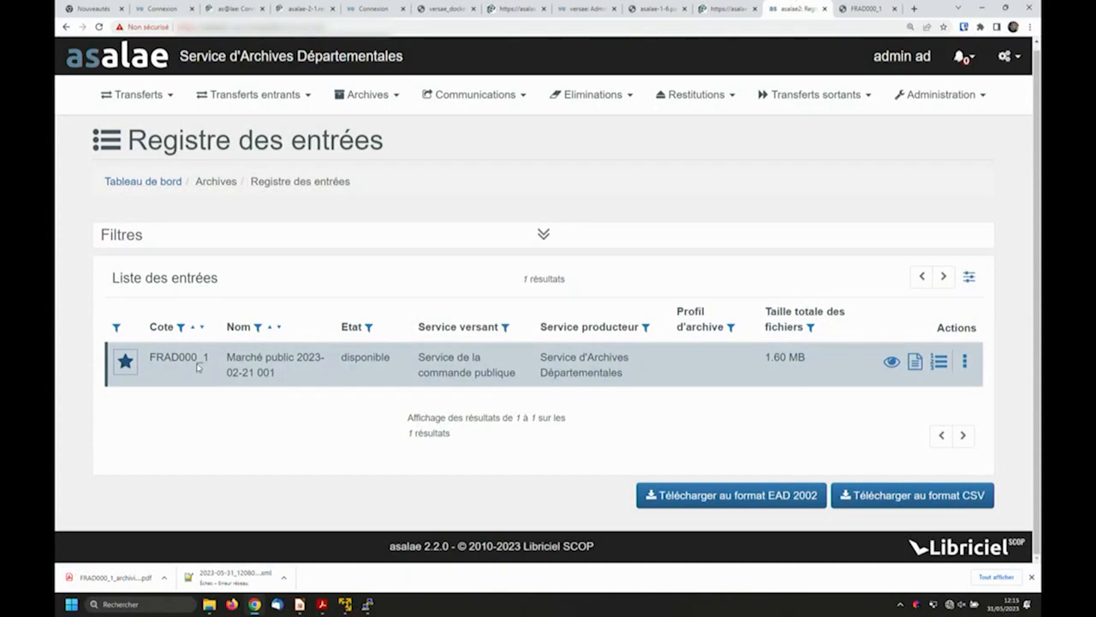
left_click(117, 331)
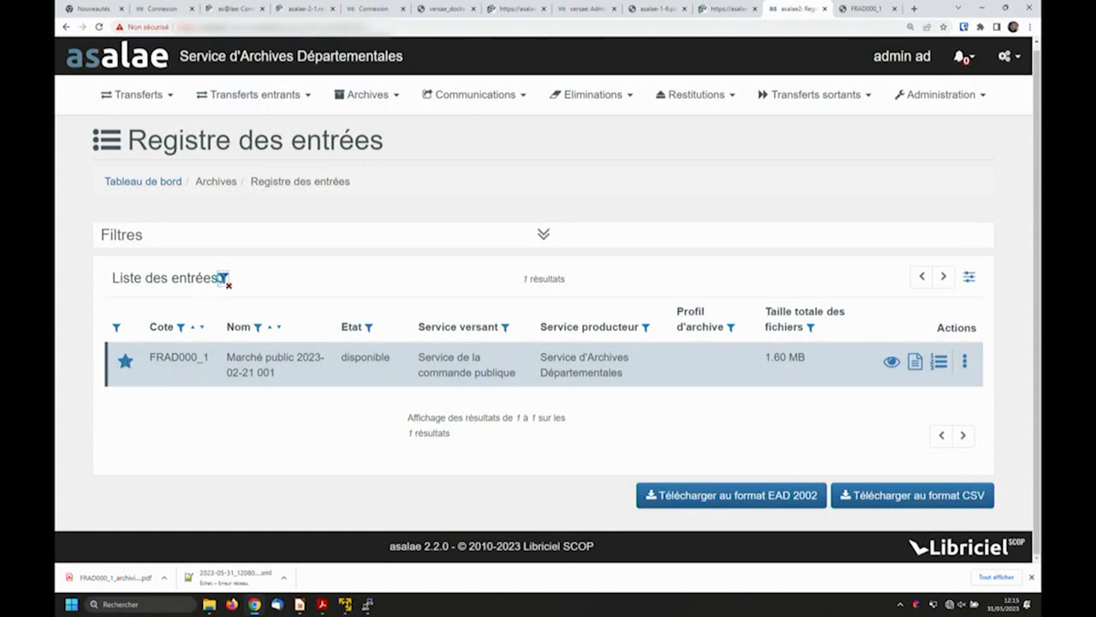
left_click(220, 278)
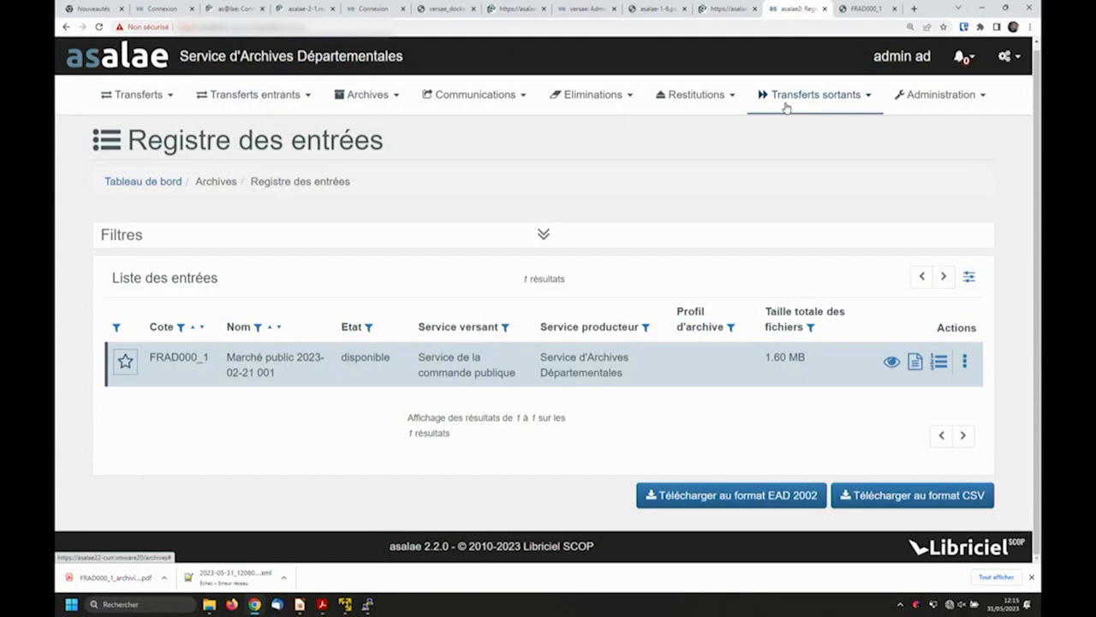
- Open Archives techniques, review the fields of the form for adding a technical archive, and cancel it
left_click(613, 101)
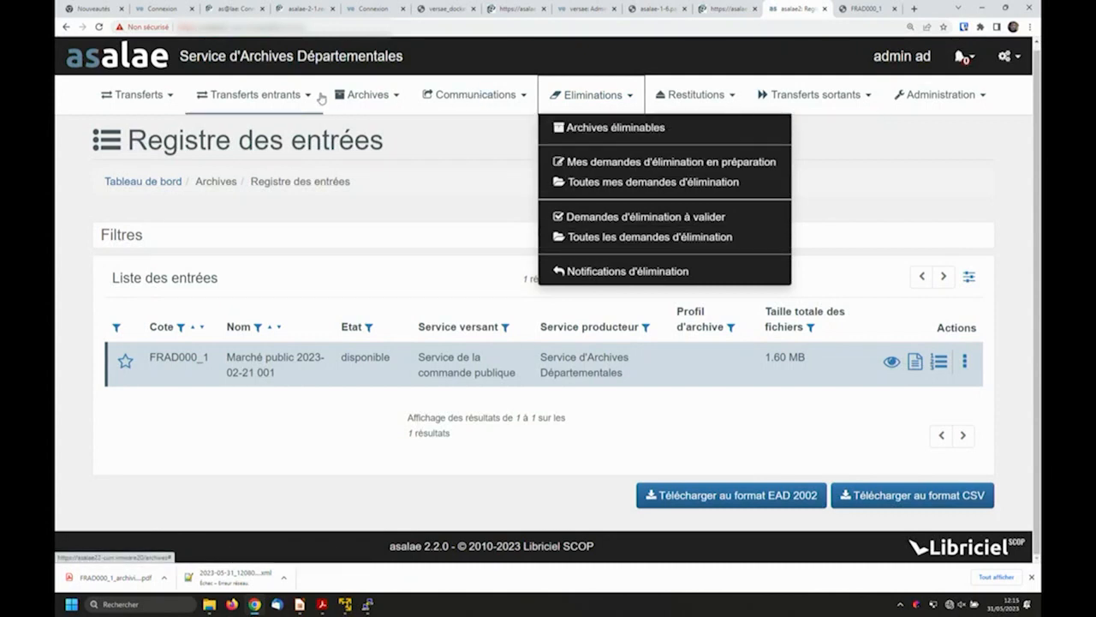
left_click(367, 96)
left_click(377, 236)
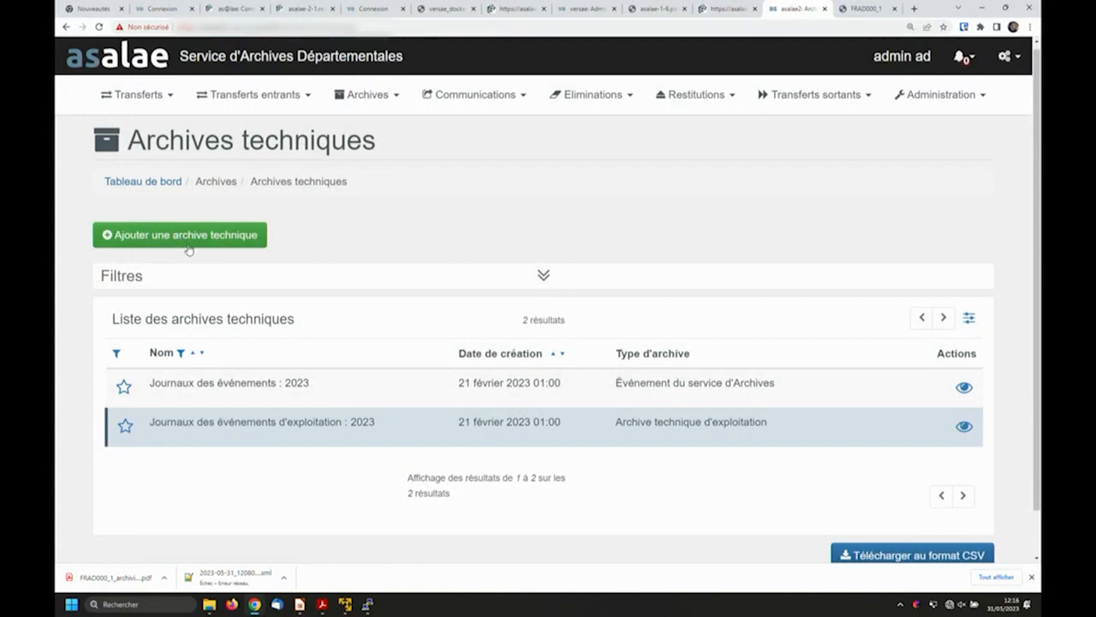
left_click(188, 246)
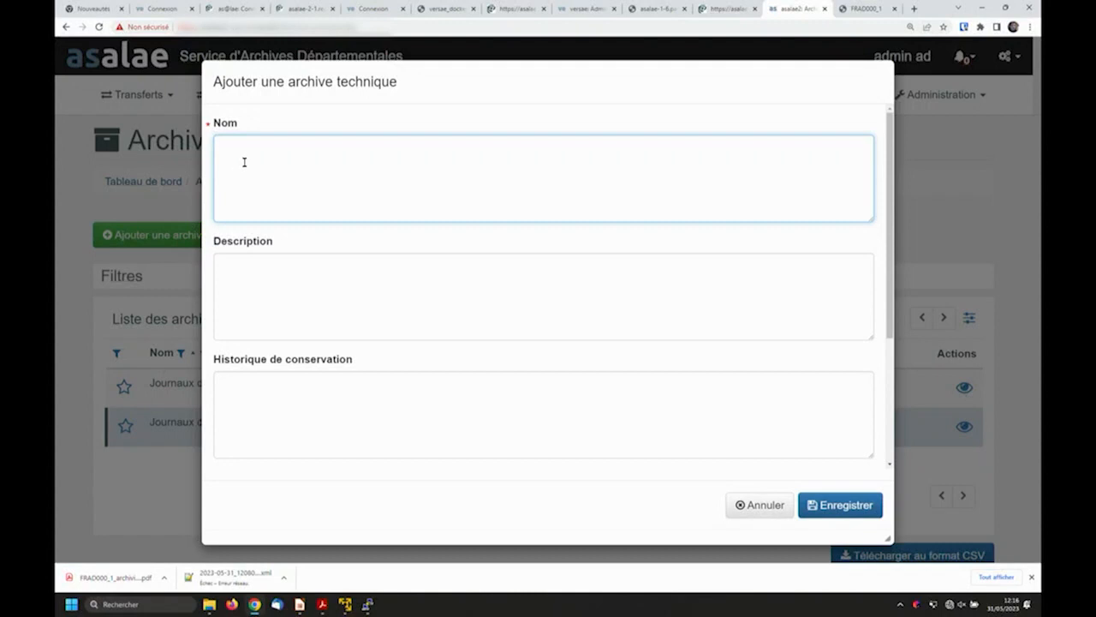
scroll(316, 293, "down", 3)
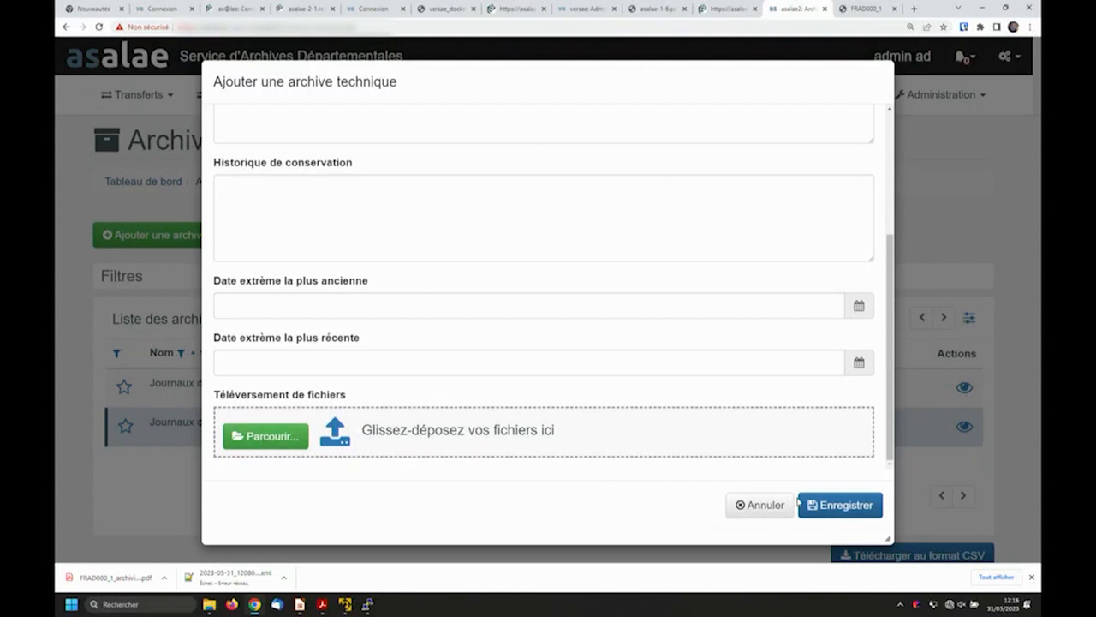
left_click(758, 504)
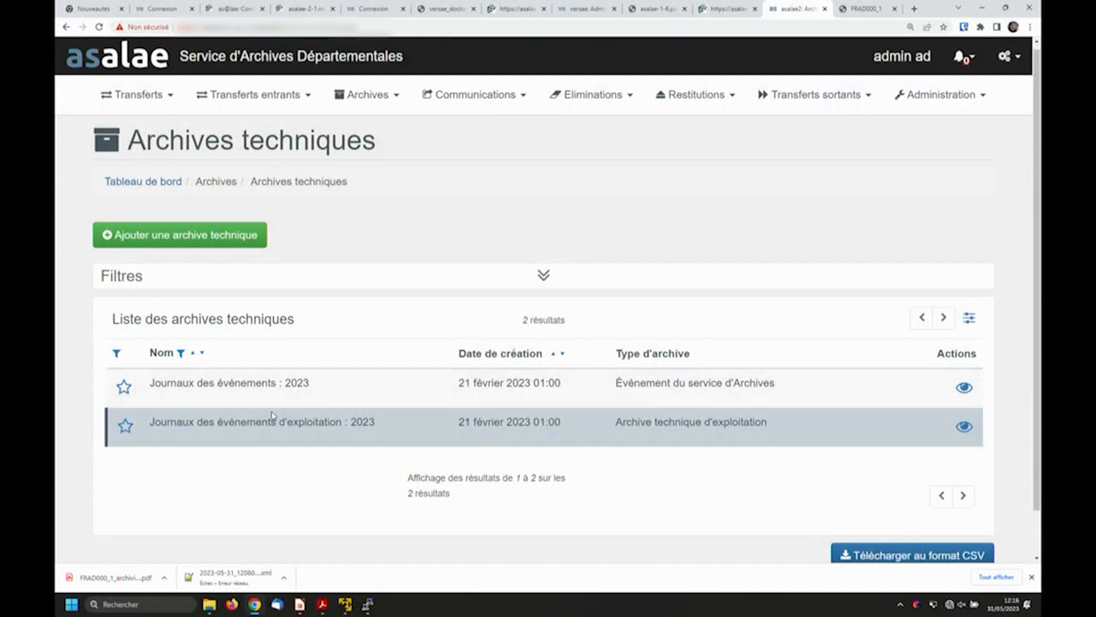
- Log out of the departmental archives administrator account
left_click(369, 96)
left_click(370, 91)
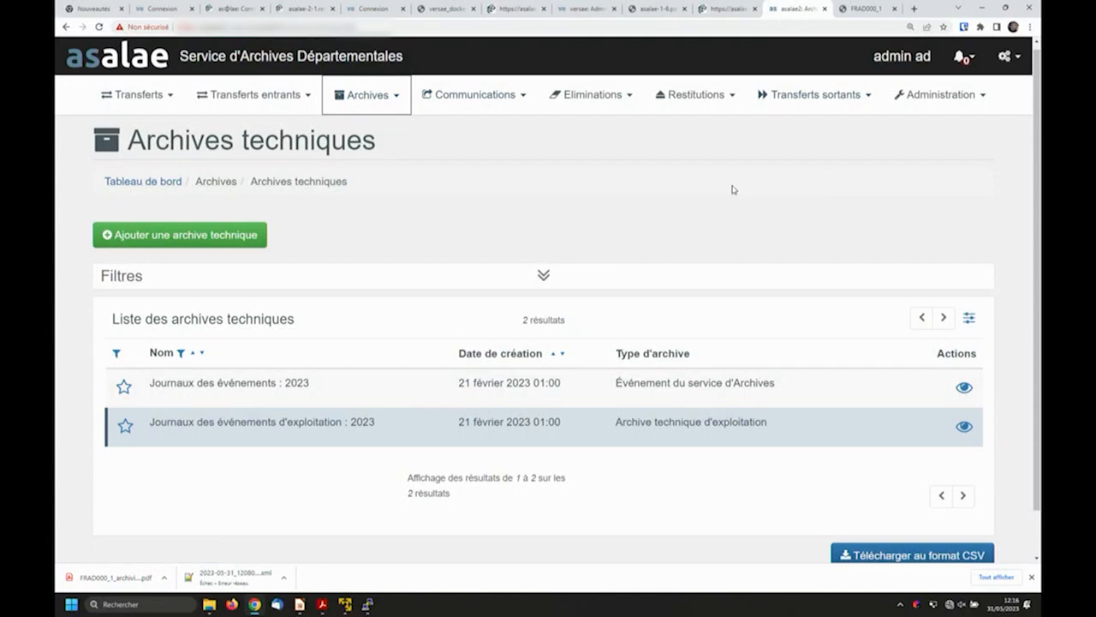
left_click(1007, 56)
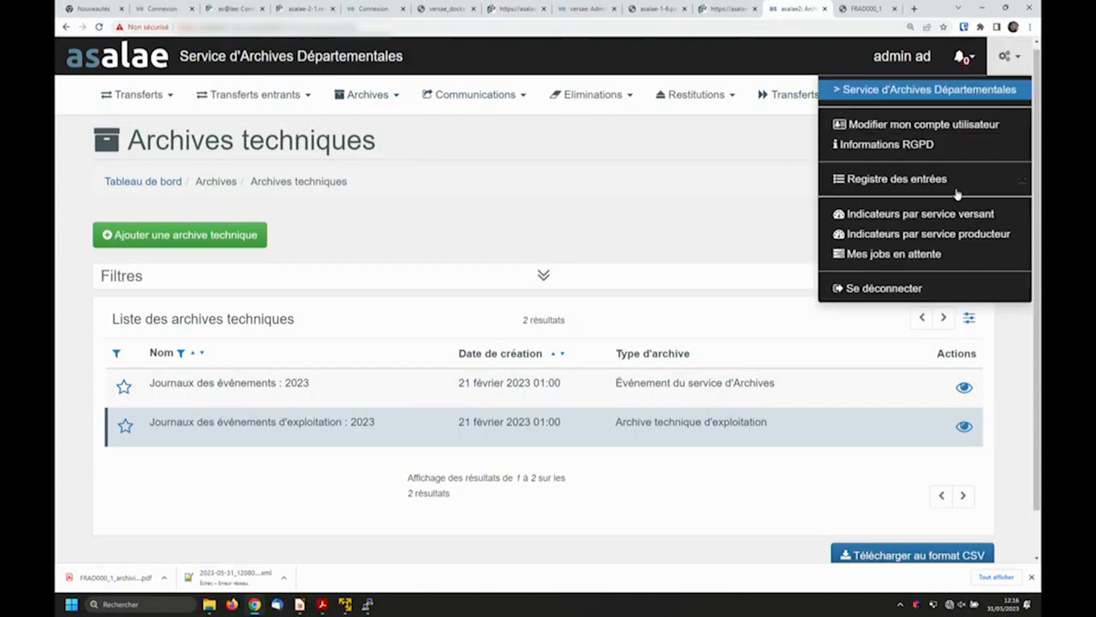
left_click(831, 288)
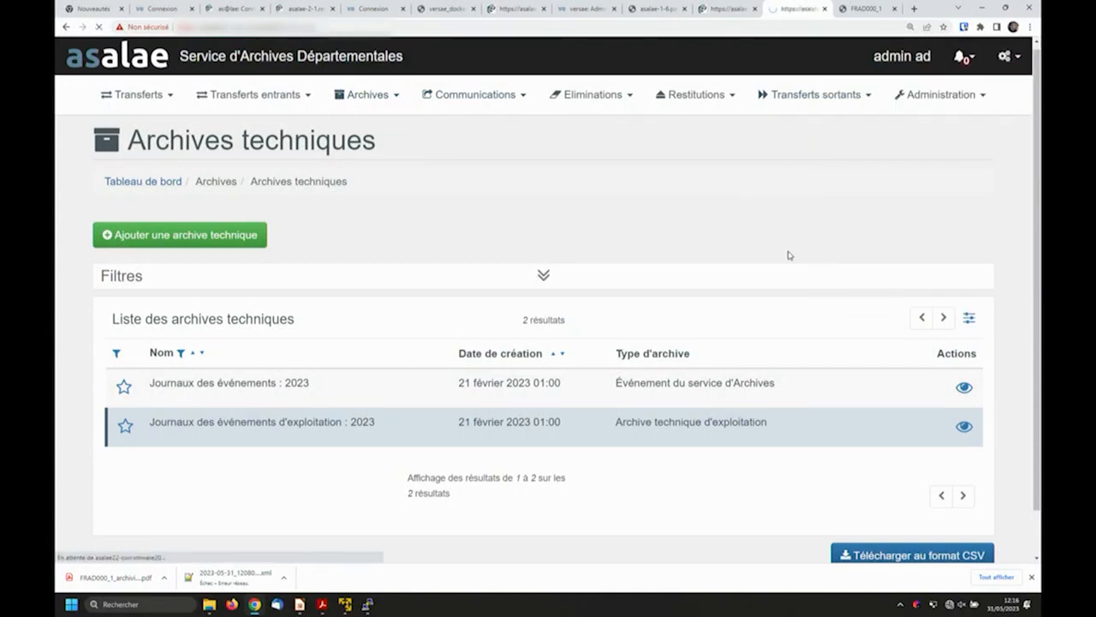